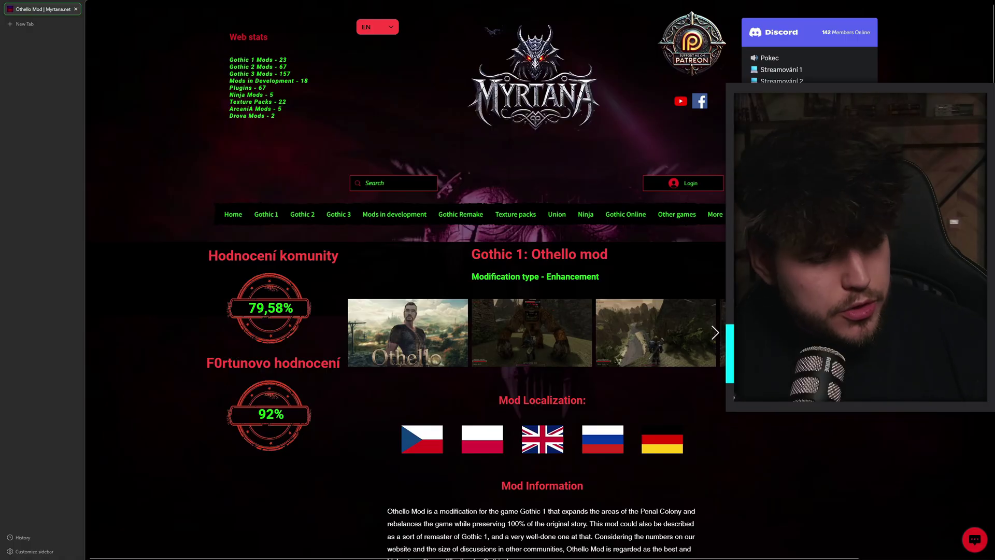
Step: Switch to Steam and check the beta participation options of Gothic 1 Classic, closing its properties without changing the version
key(alt+Tab)
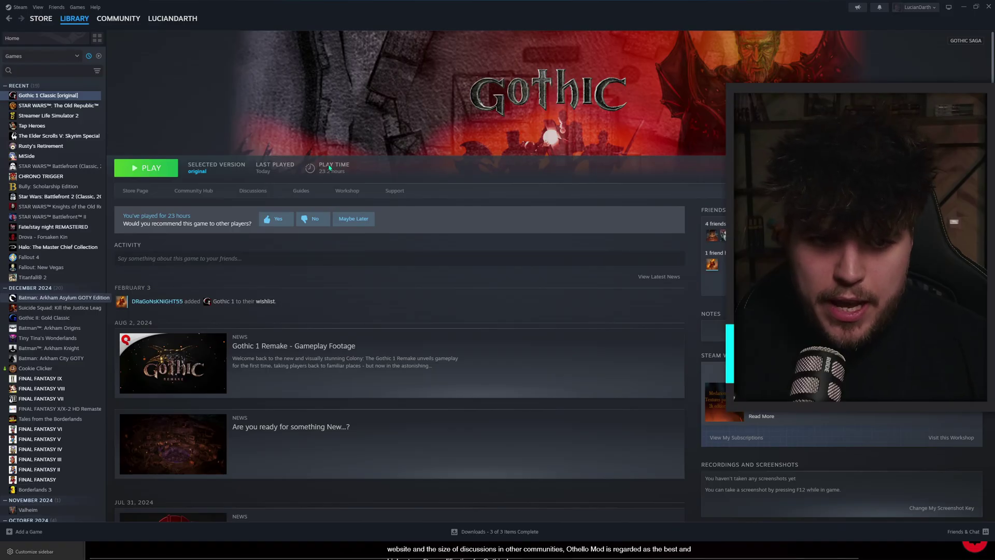
right_click(67, 98)
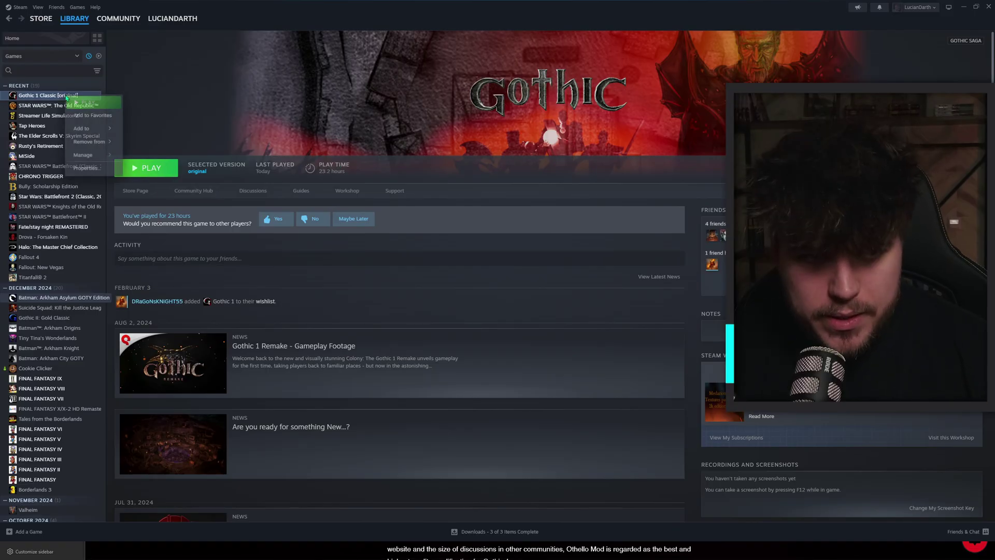
click(91, 168)
click(371, 234)
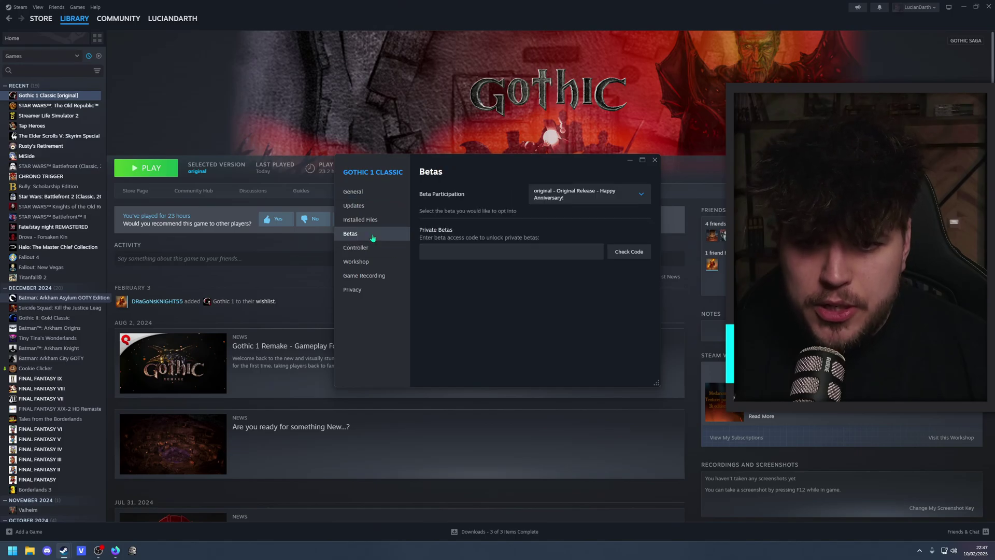
click(557, 195)
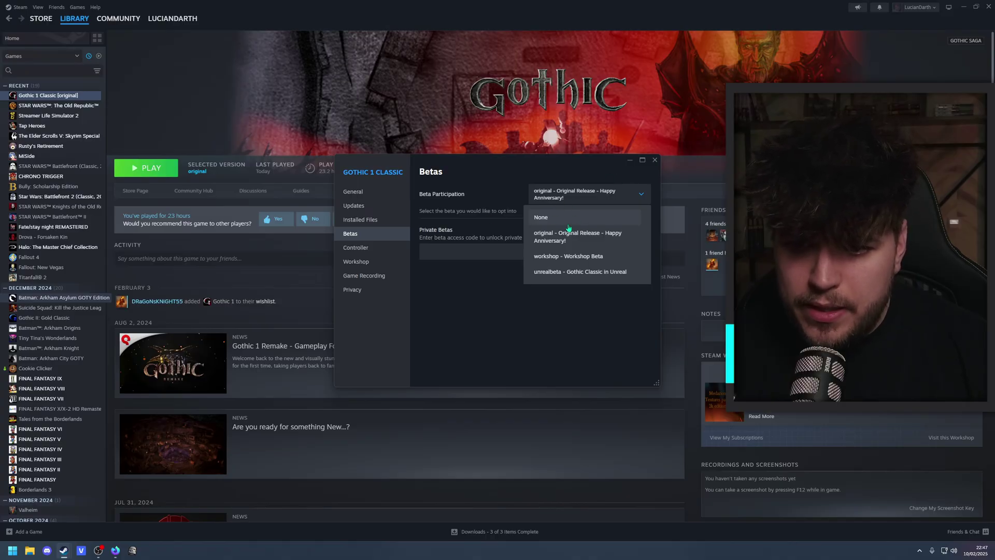
click(656, 162)
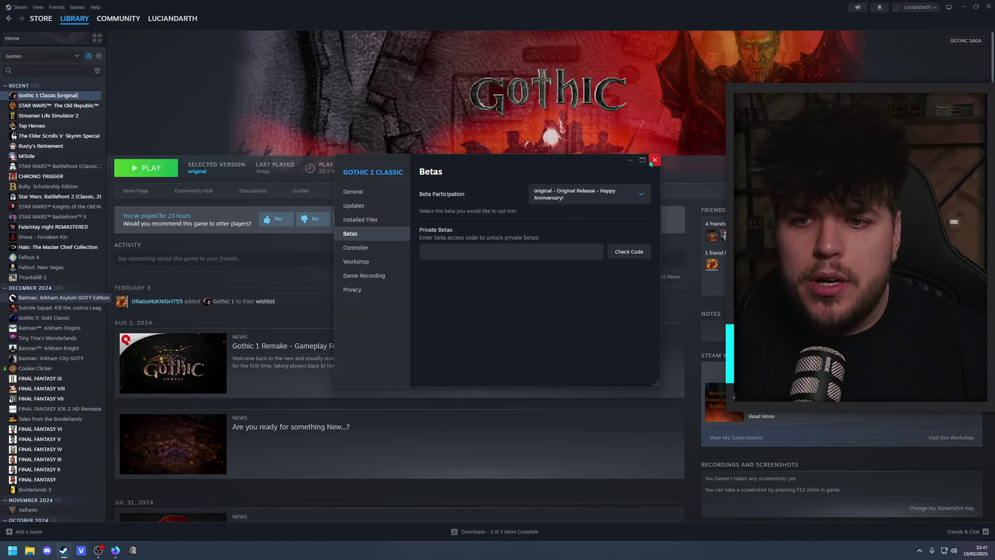
click(604, 195)
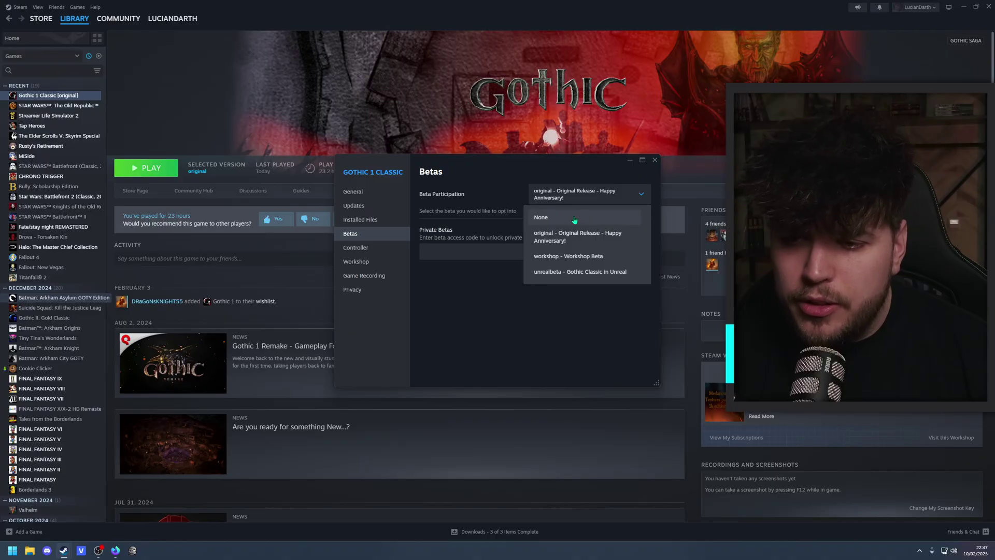
click(655, 163)
click(655, 161)
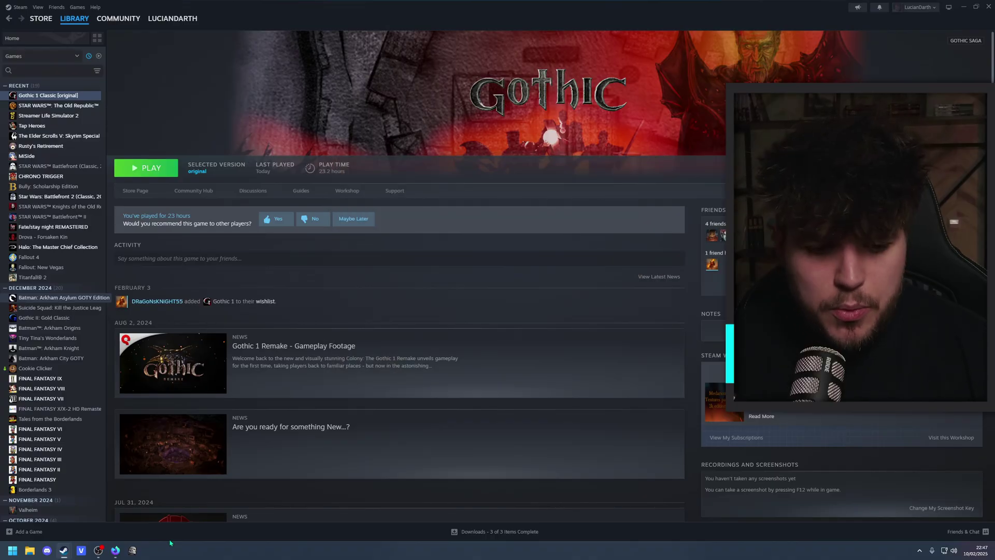
Step: Return to the Othello Mod page in the browser and open the main modification's download folder in a new tab
click(115, 550)
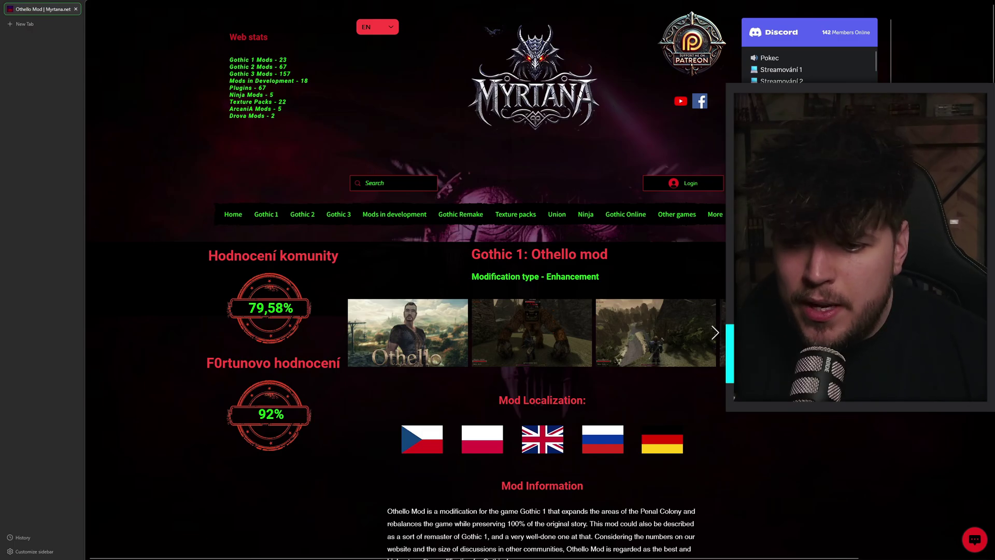
scroll(539, 280, down, 6)
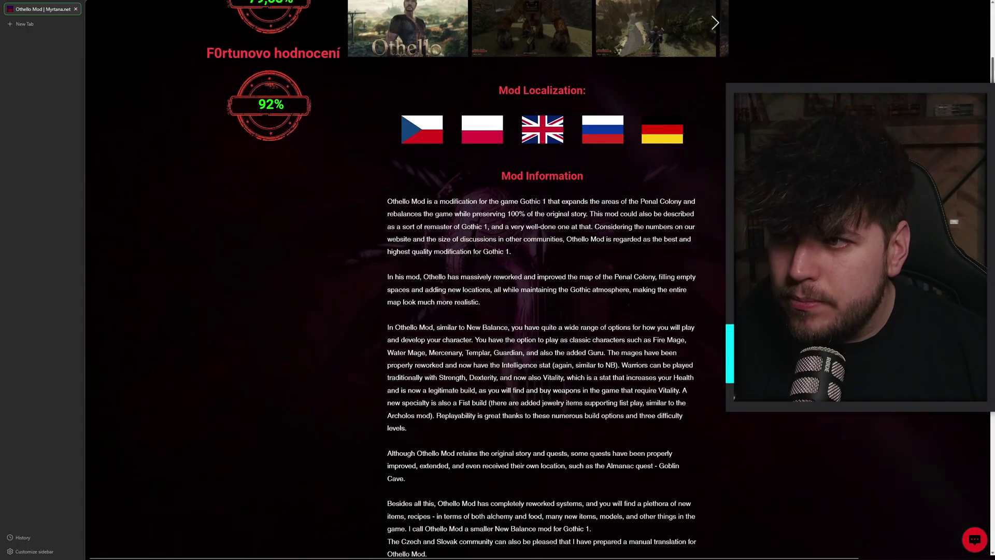
scroll(540, 280, down, 20)
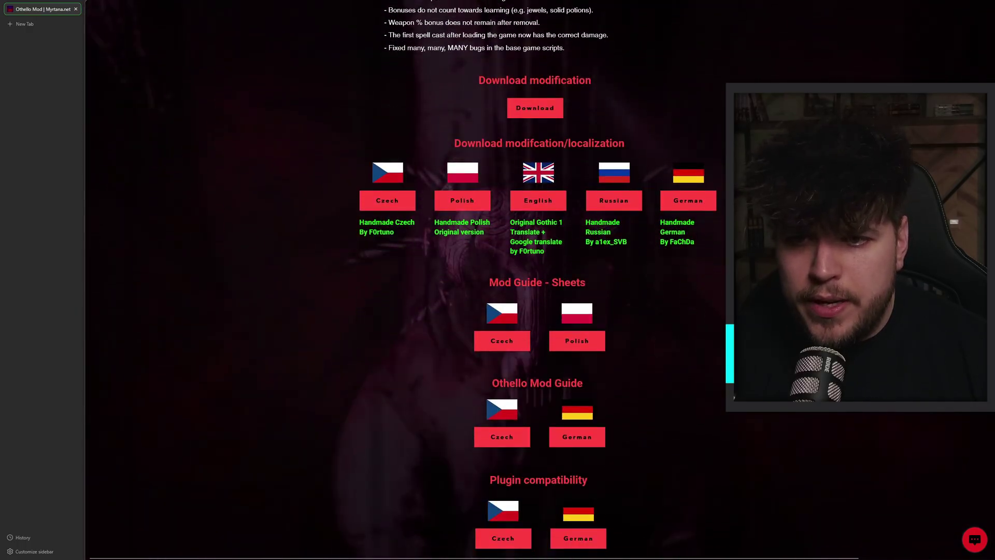
scroll(539, 280, down, 2)
scroll(539, 280, up, 2)
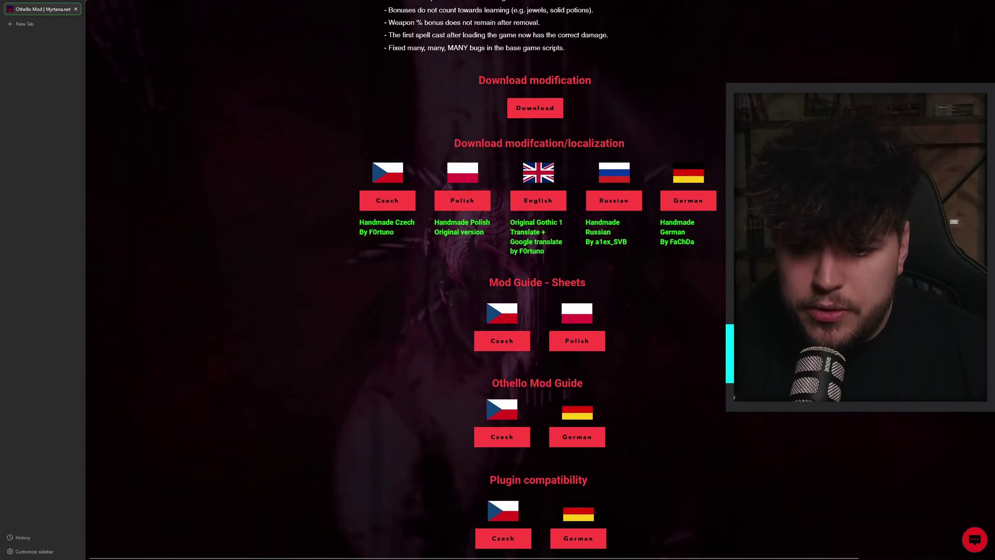
scroll(551, 120, up, 1)
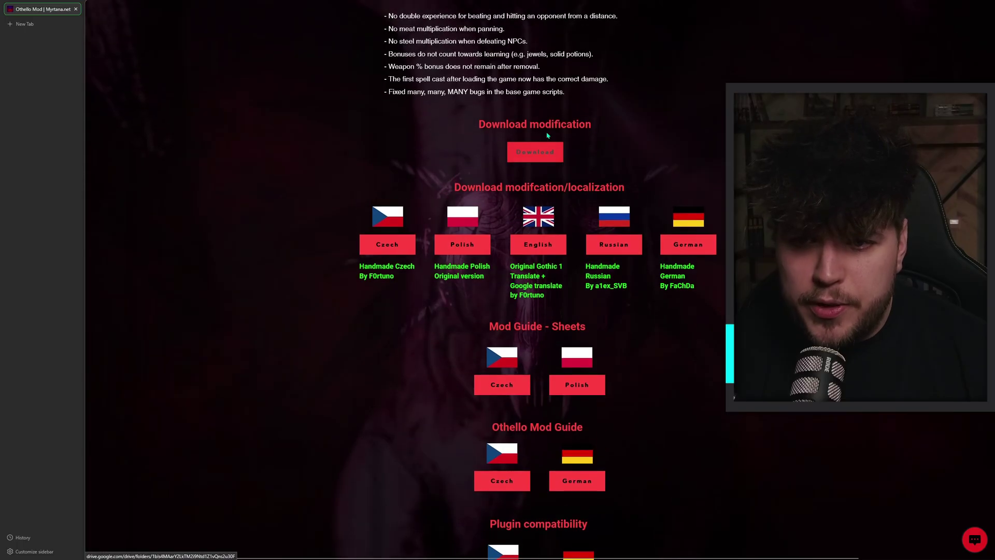
middle_click(531, 155)
click(41, 25)
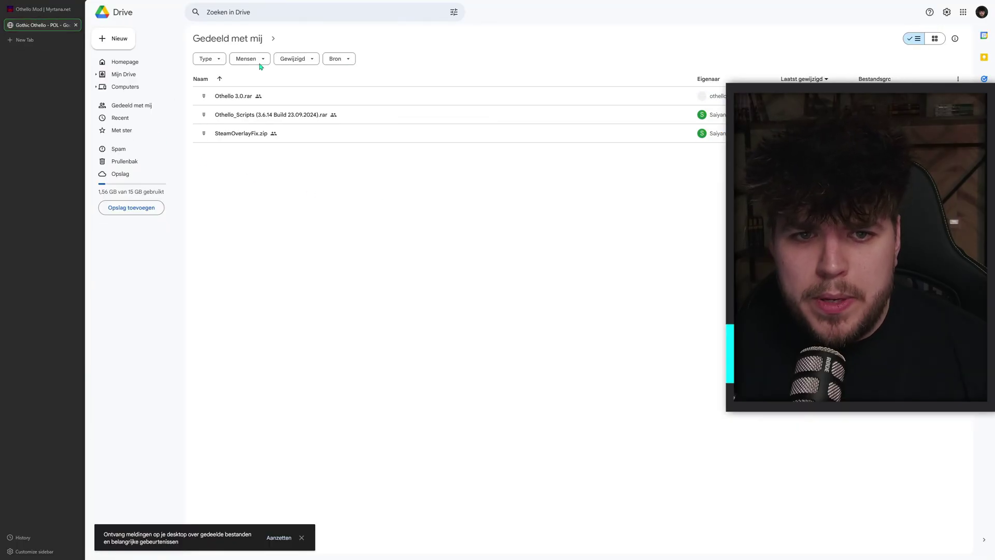
Step: Open the English localization's download page from the Othello Mod page, and close that page again
click(30, 10)
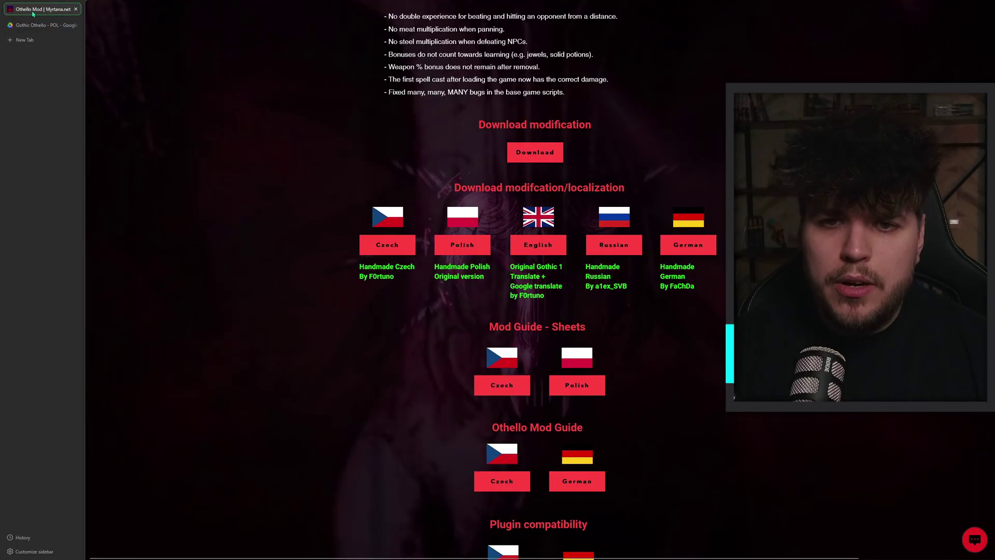
click(538, 248)
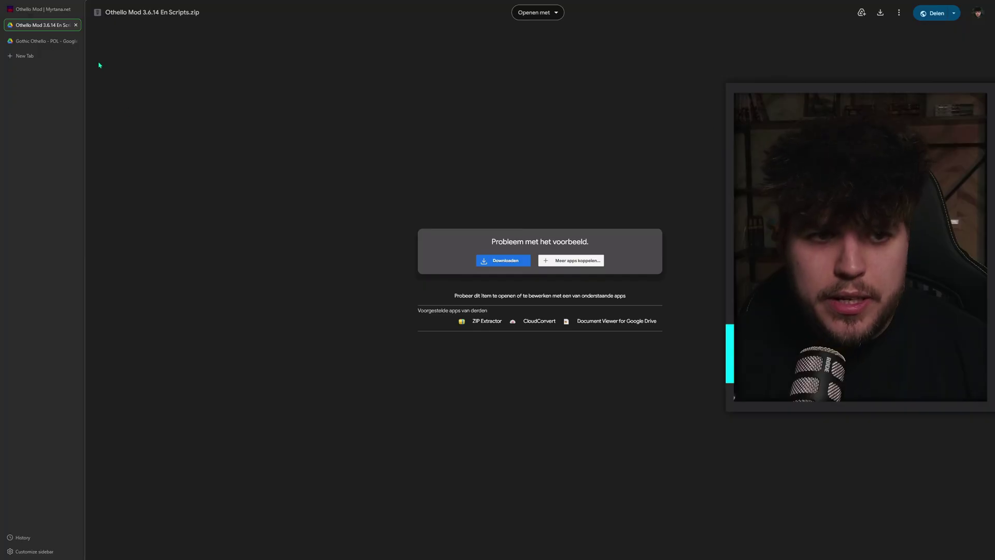
click(76, 25)
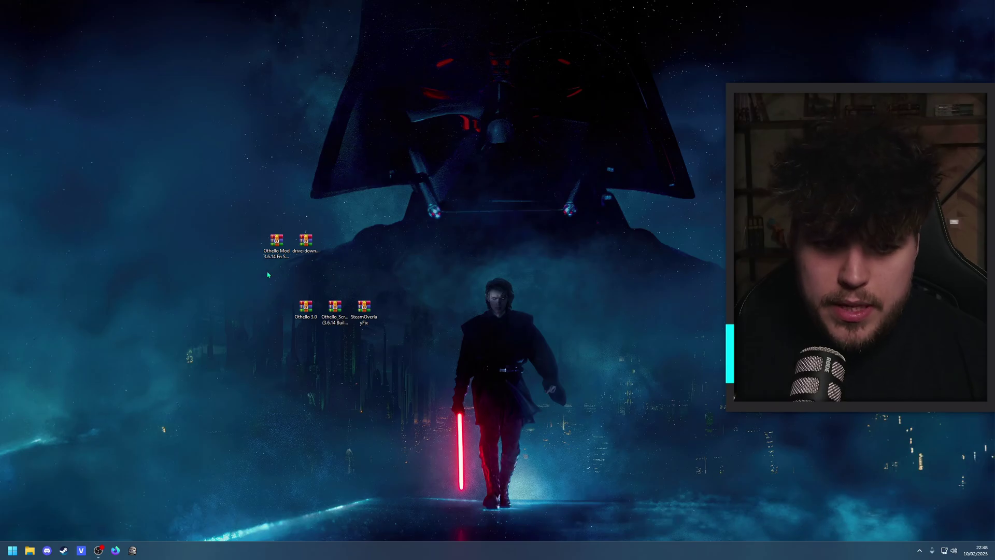
drag(229, 211, 370, 270)
click(494, 235)
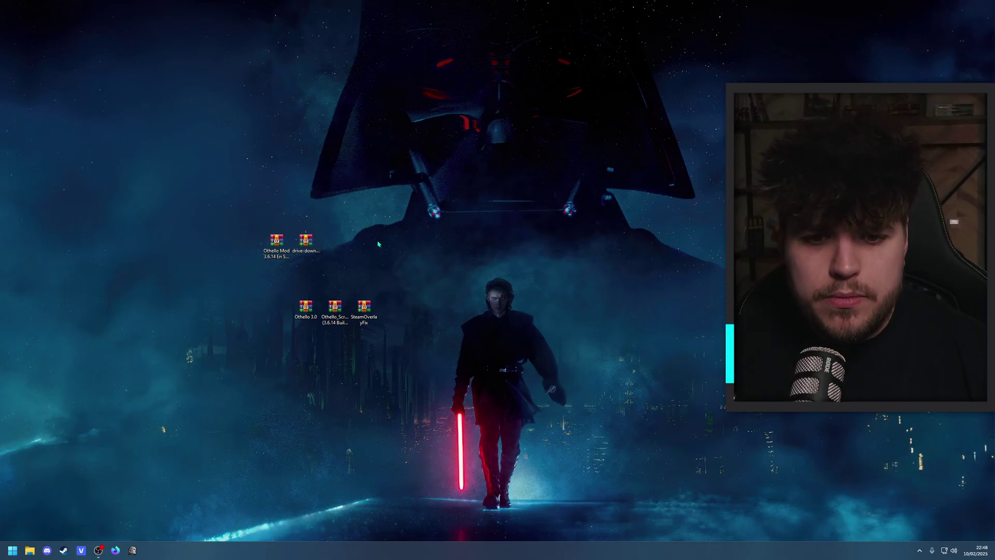
drag(249, 207, 334, 239)
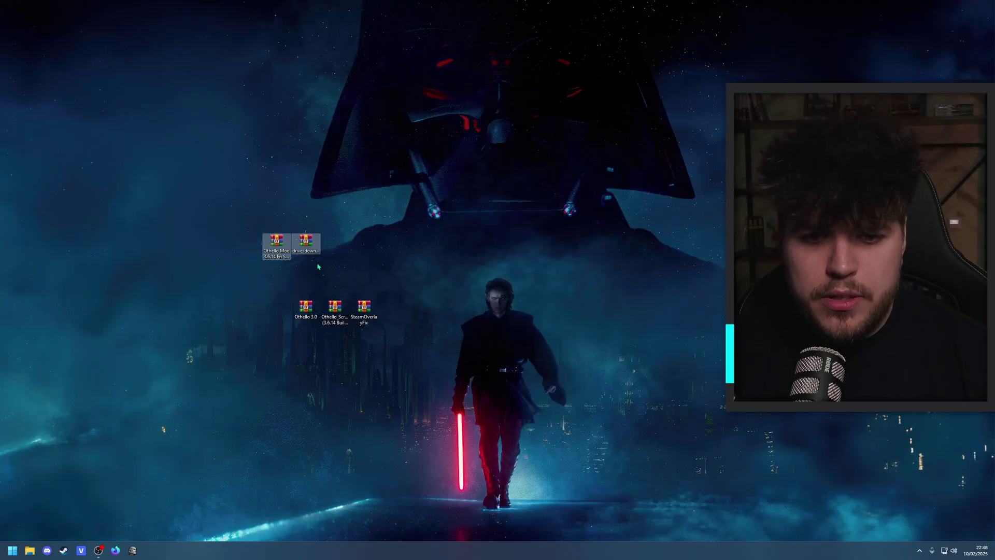
Step: Move the drive-download archive and the Othello 3.0, Othello_Scripts and SteamOverlayFix archives lower on the desktop, apart from the English scripts archive
click(306, 242)
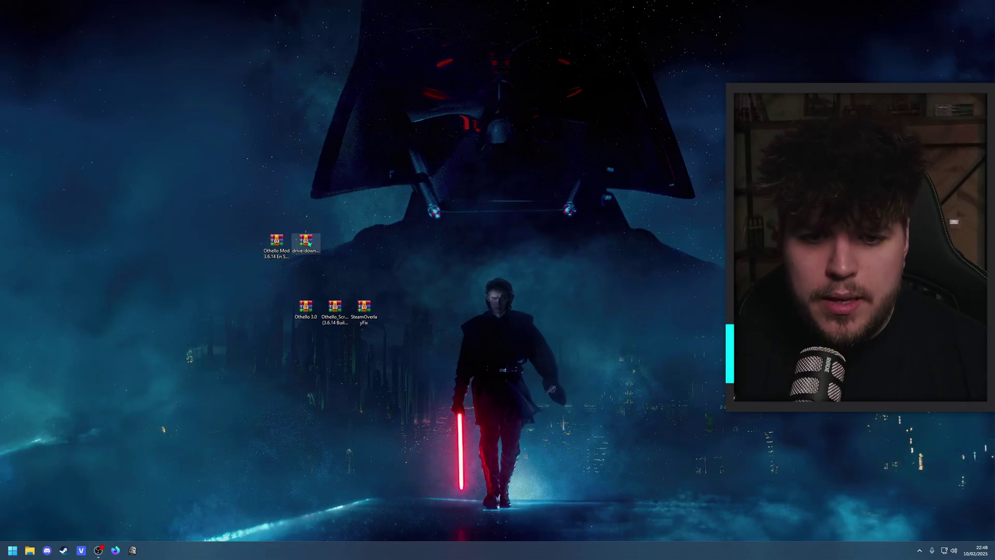
drag(306, 242, 306, 340)
drag(334, 307, 363, 340)
drag(269, 325, 399, 370)
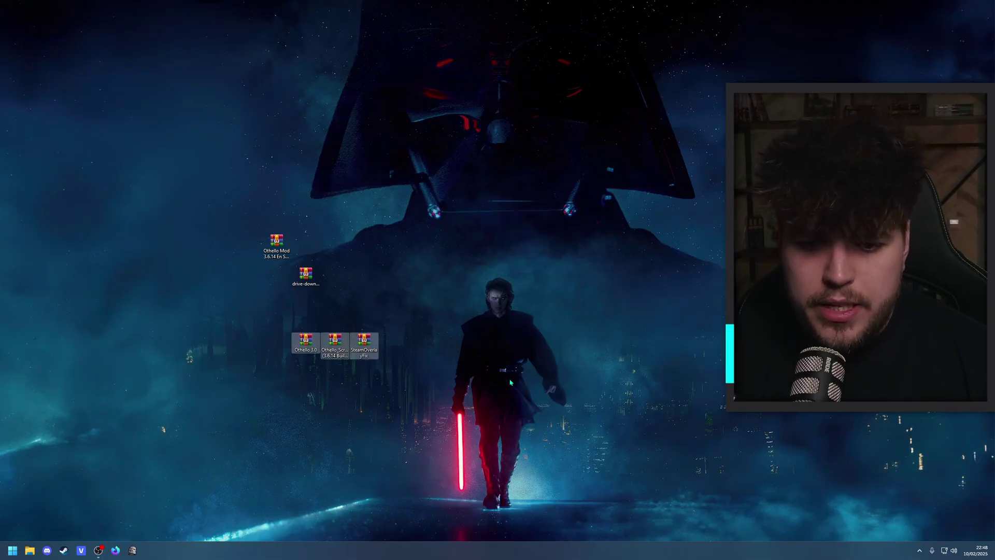
click(317, 280)
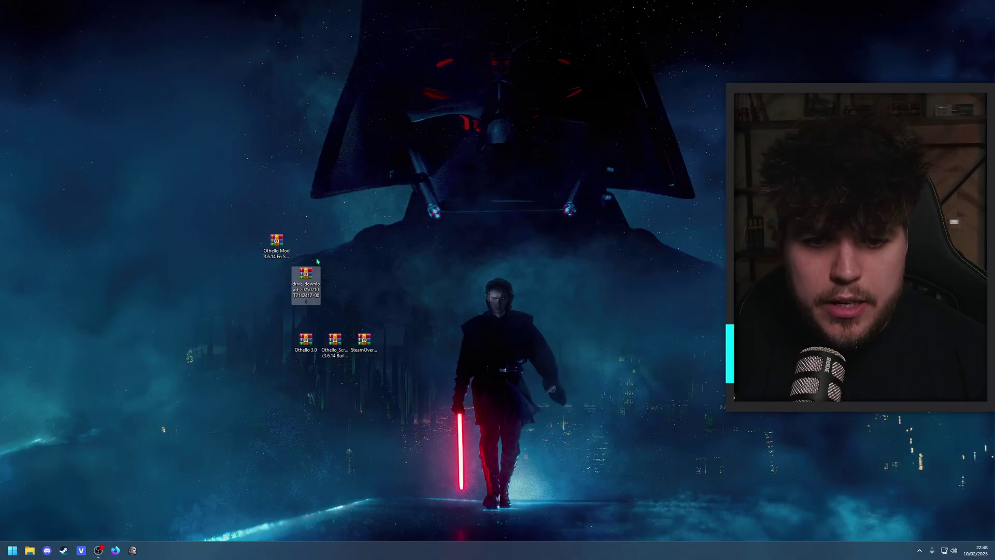
Step: Open the drive-download archive for a brief look and close it
double_click(310, 275)
click(511, 270)
click(643, 156)
Step: Examine the Data and System folders inside the Othello Mod 3.6.14 En Scripts archive and close it
double_click(276, 242)
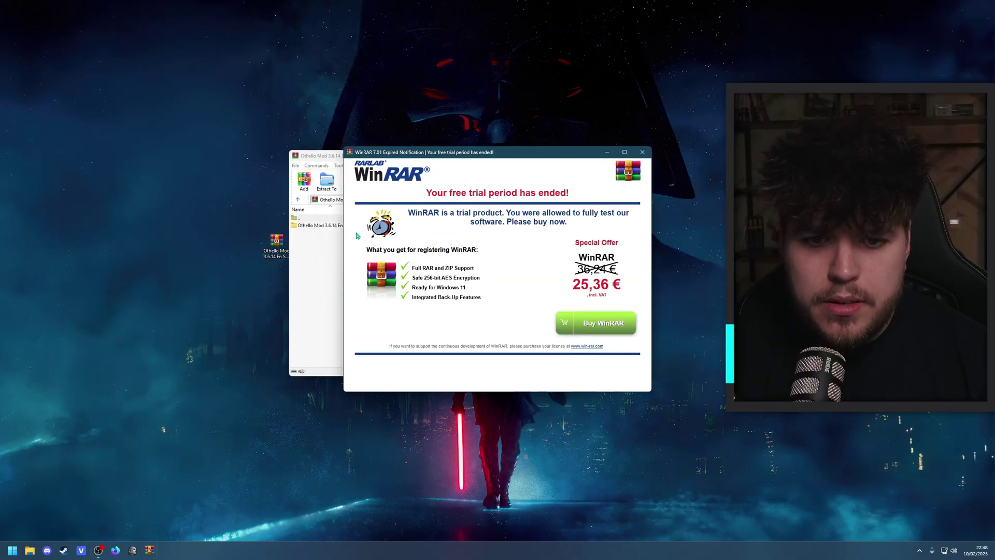
click(642, 152)
double_click(337, 225)
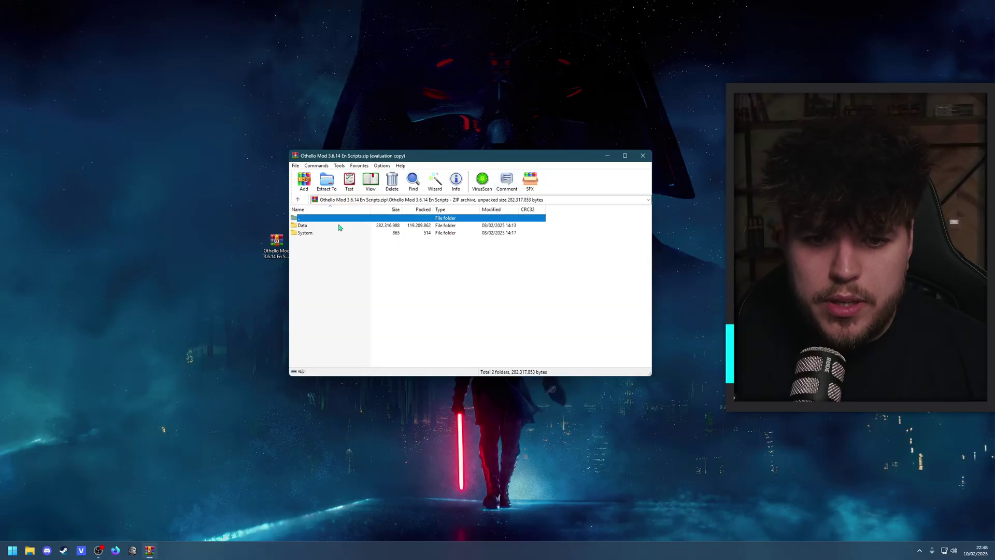
double_click(339, 226)
double_click(352, 219)
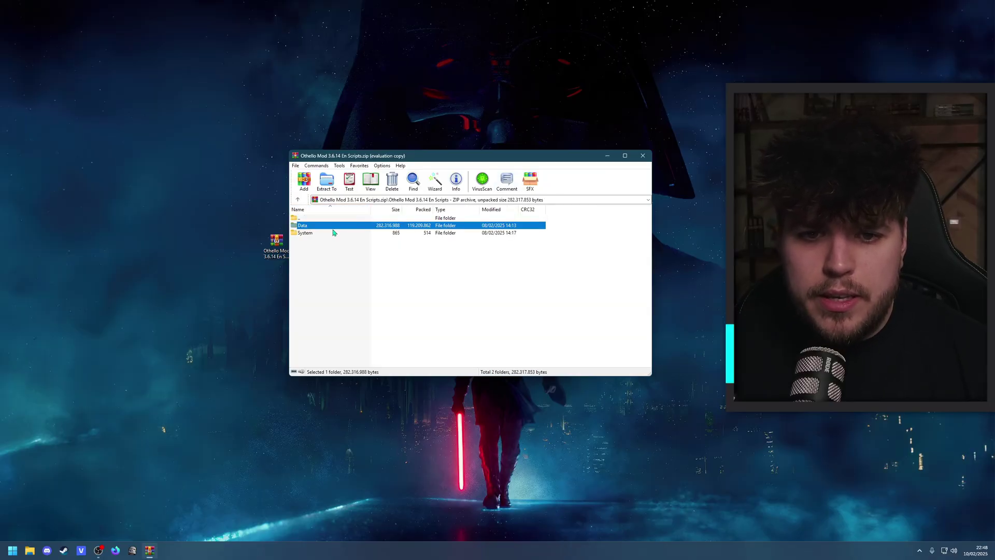
double_click(335, 233)
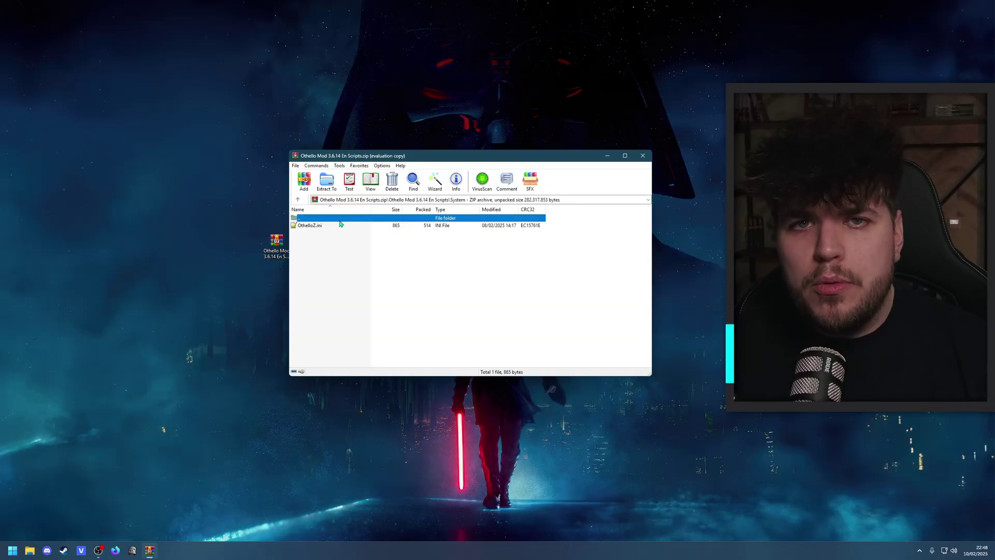
double_click(322, 220)
double_click(322, 218)
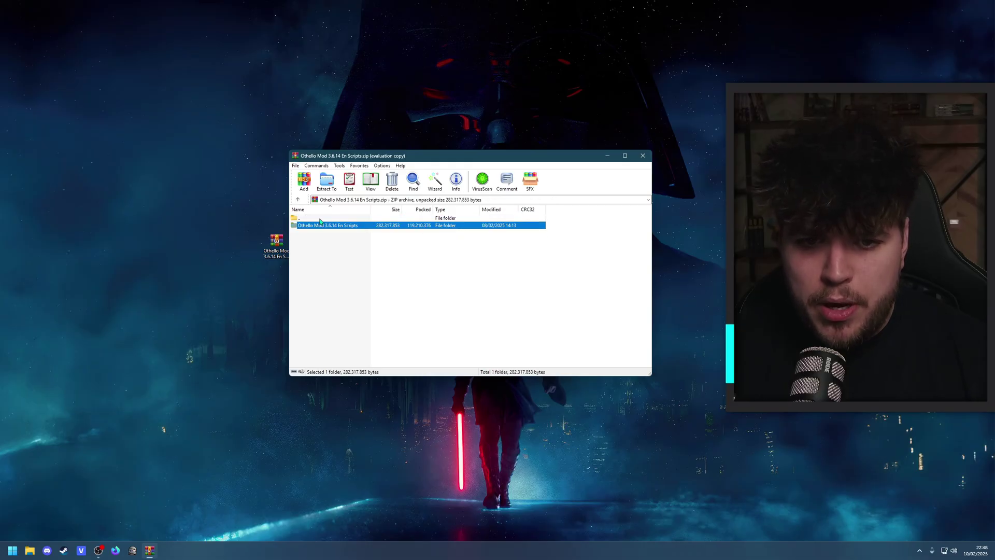
click(643, 156)
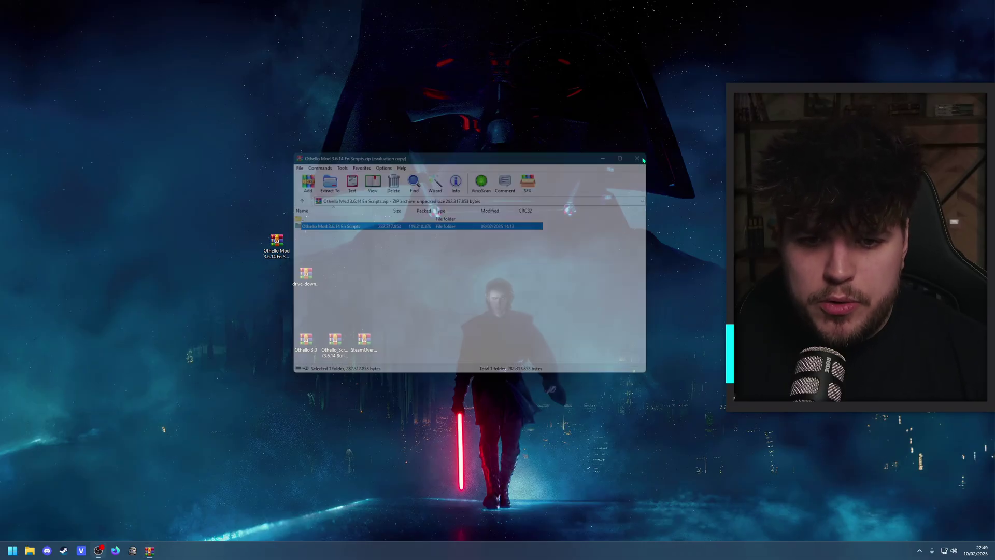
Step: Delete the SteamOverlayFix archive from the desktop
click(367, 351)
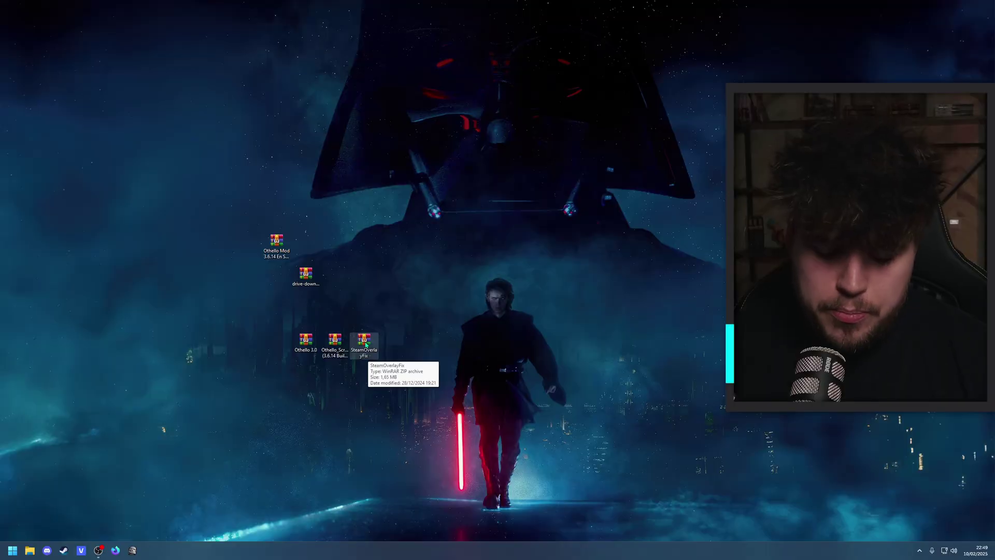
key(Delete)
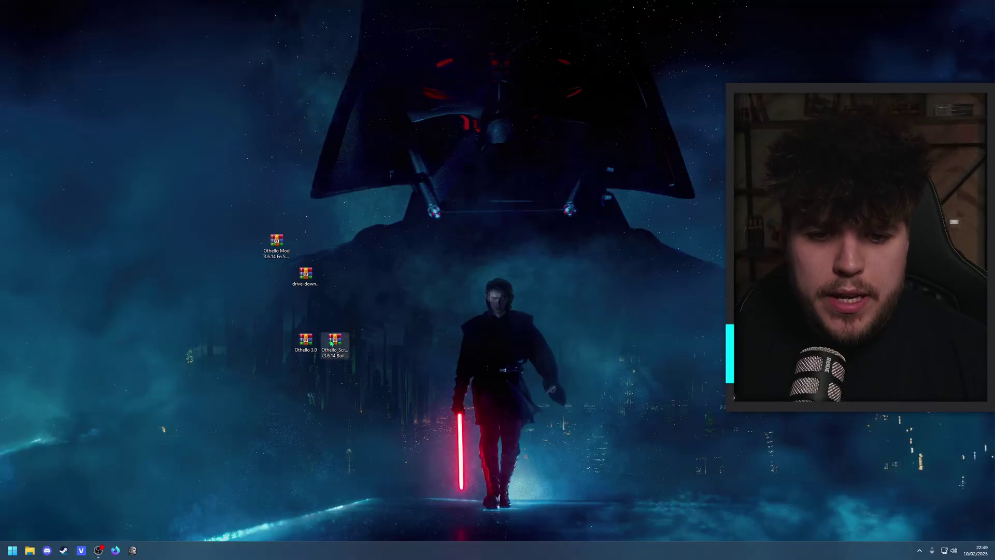
Step: Open the Othello 3.0 archive and select its Data and System folders for extraction
double_click(306, 342)
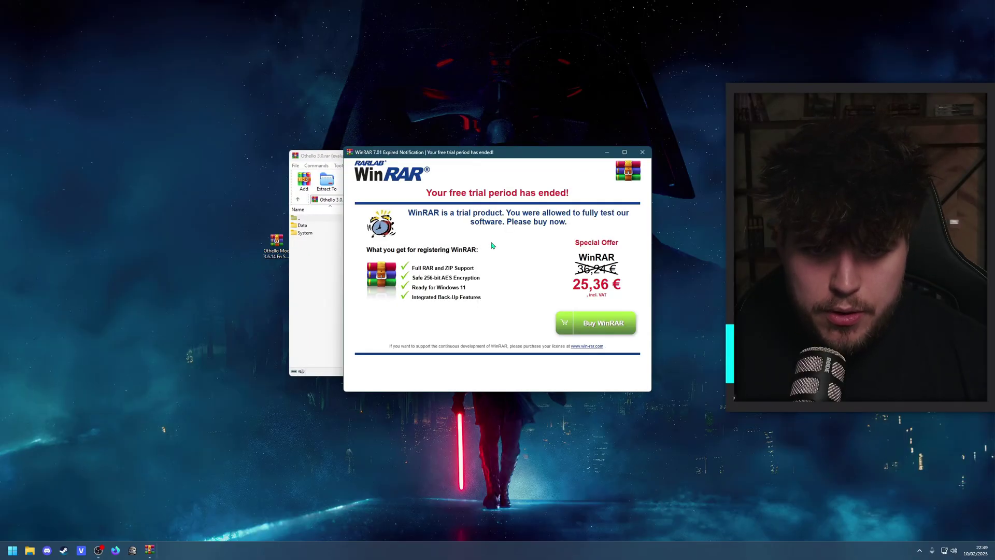
click(642, 152)
drag(332, 260, 328, 209)
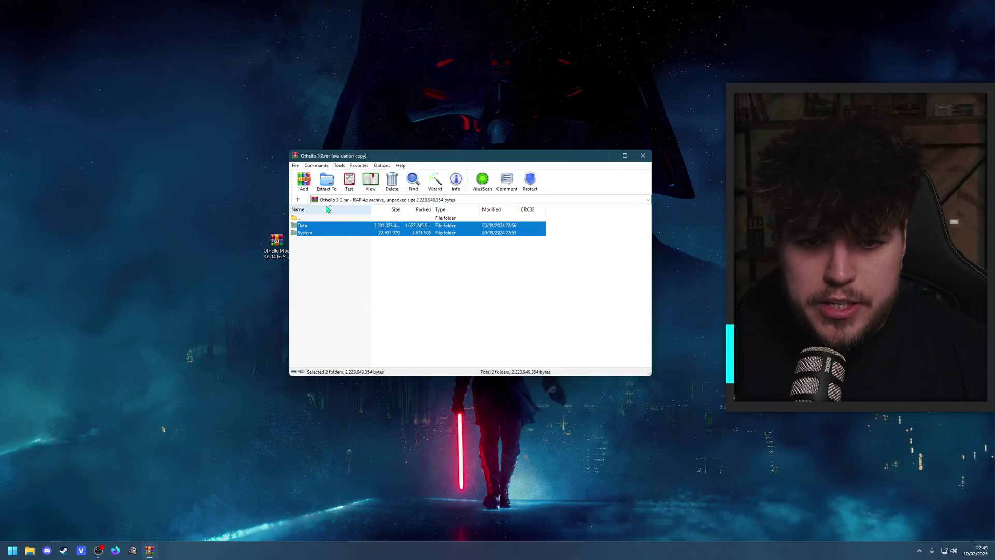
click(333, 183)
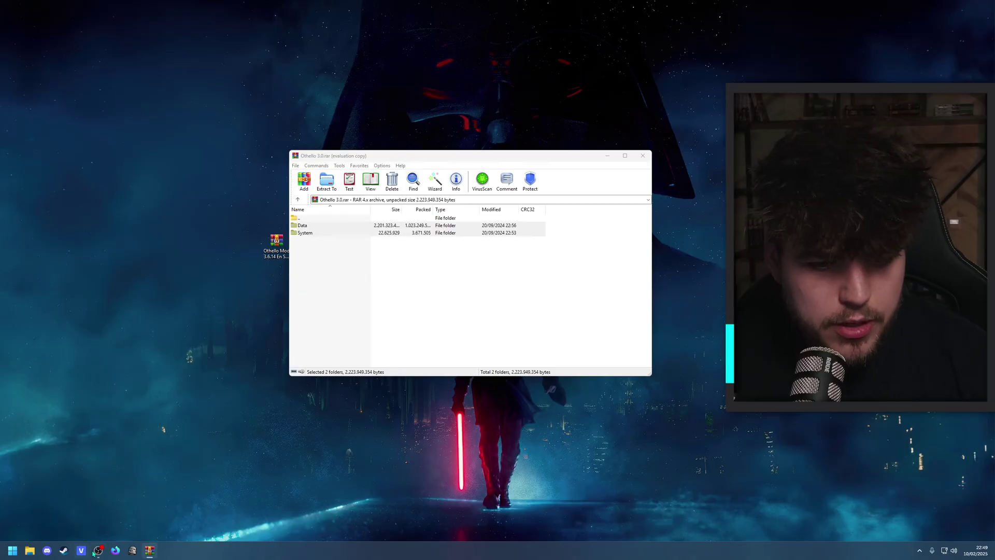
Step: Switch to Steam and browse the local files of Gothic 1 Classic to open its installation folder
click(64, 551)
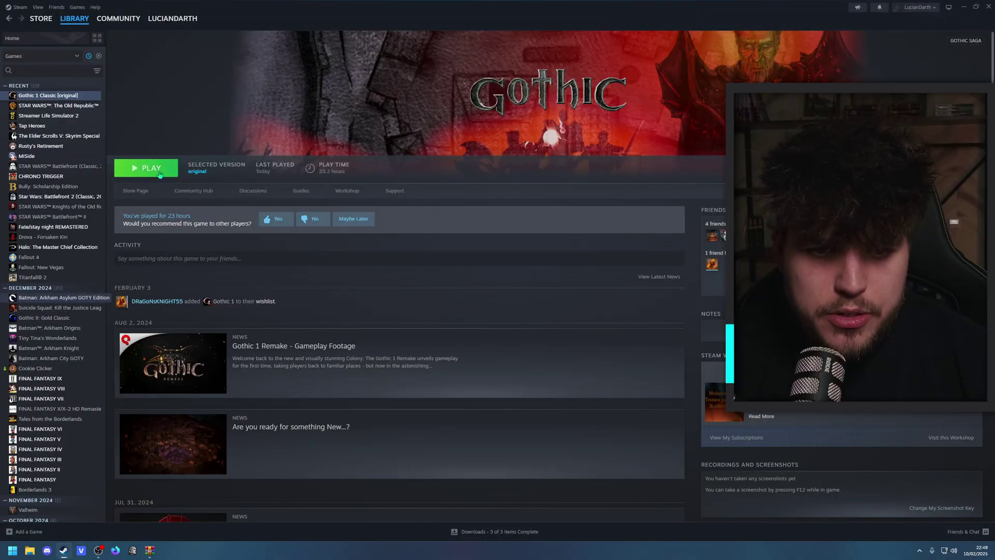
right_click(59, 98)
mouse_move(86, 157)
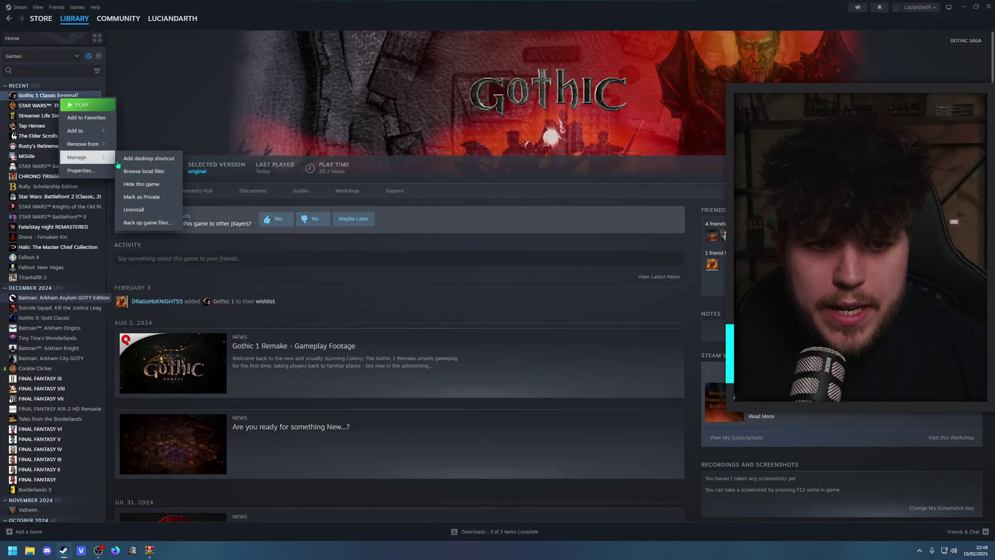
click(163, 175)
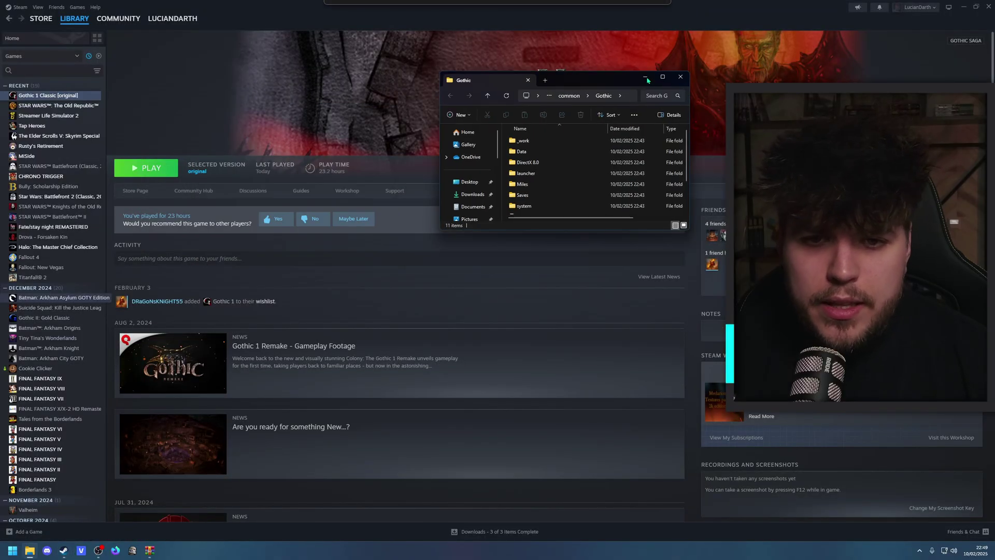
Step: Extract the Data and System folders from the Othello 3.0 archive into the Gothic installation folder, replacing existing files, and close the archive
click(989, 4)
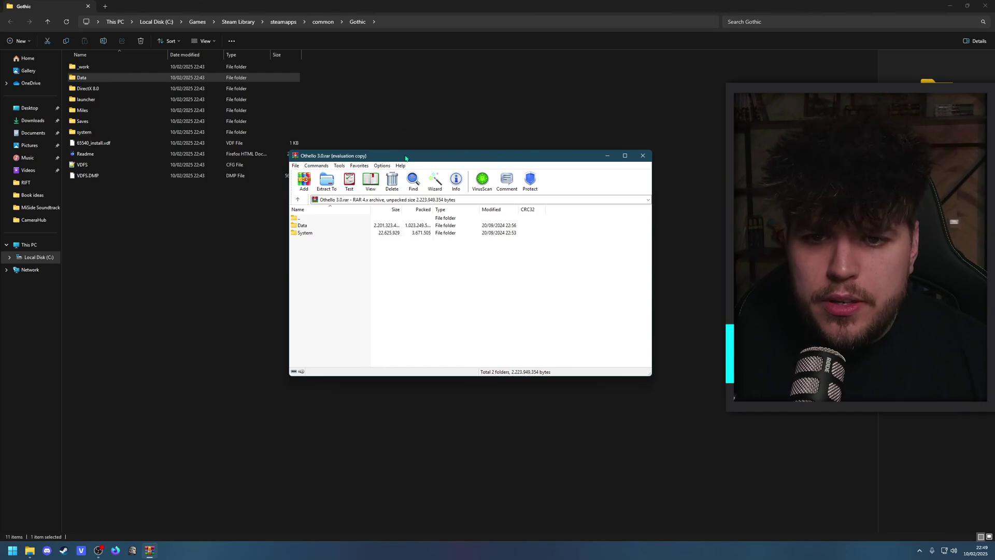
drag(406, 158, 672, 135)
drag(600, 228, 581, 206)
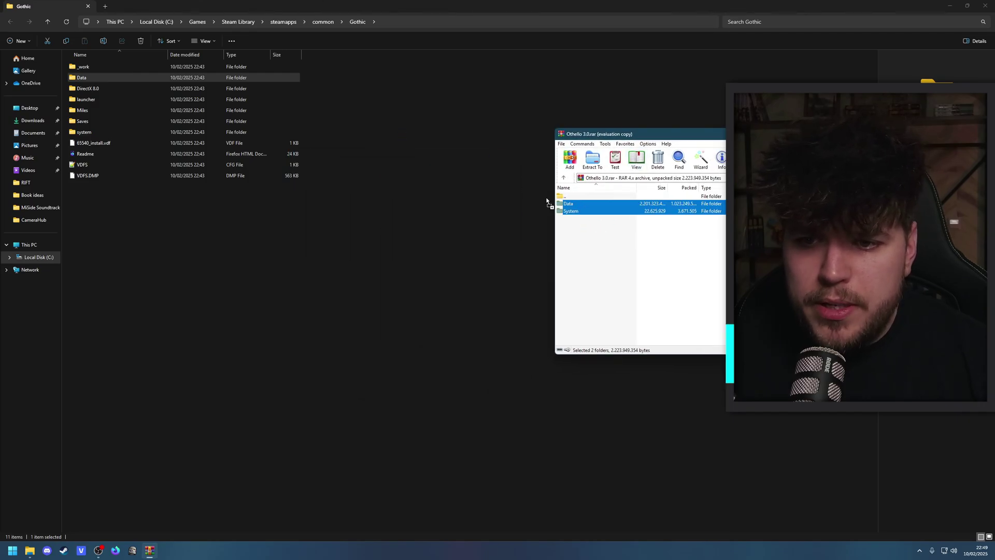
drag(406, 150, 396, 228)
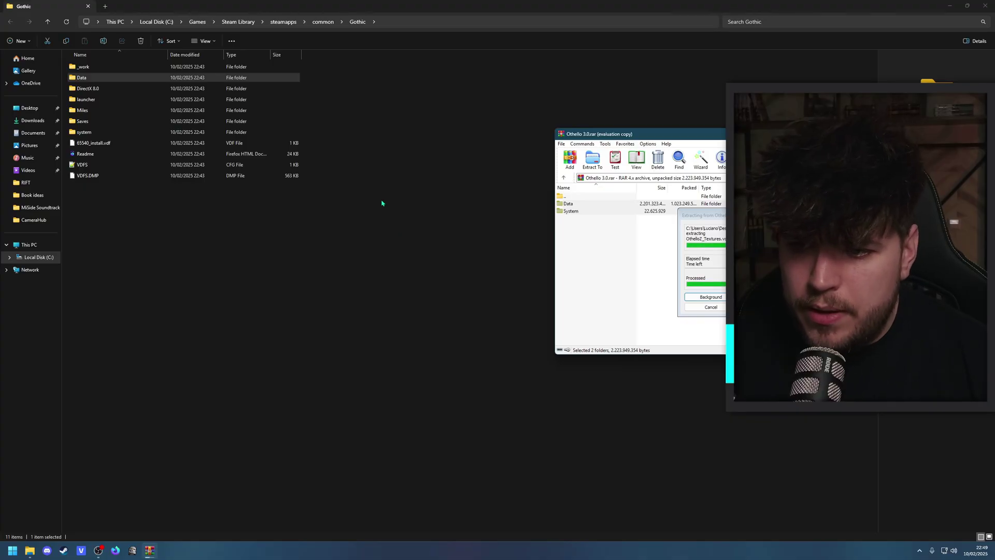
click(477, 212)
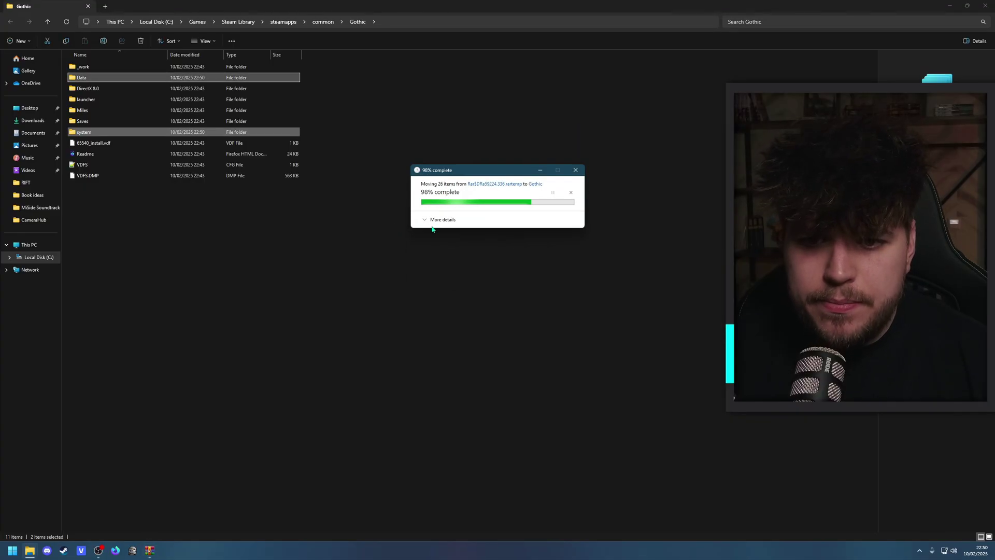
click(950, 6)
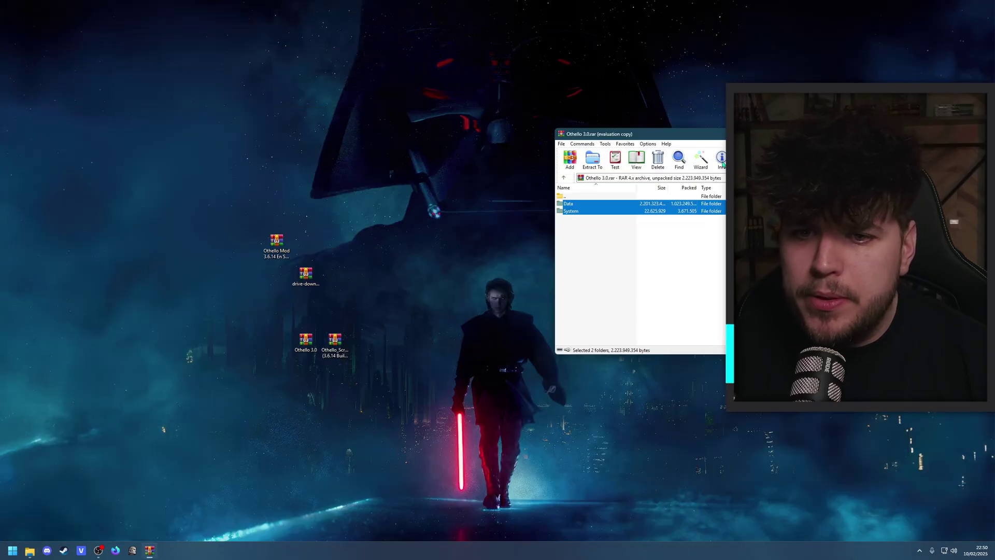
key(alt+F4)
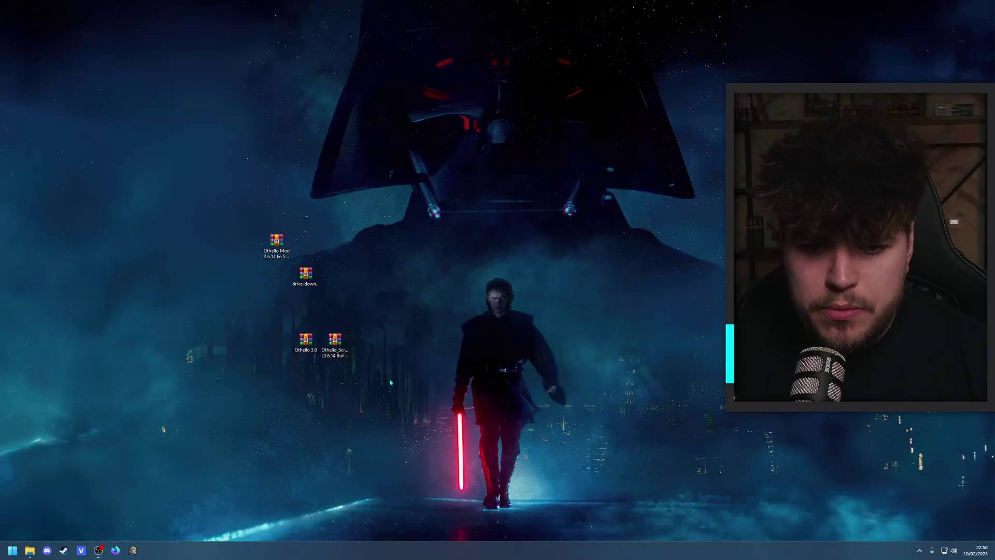
Step: Open the Othello_Scripts (3.6.14 Build 23.09.2024) archive and select its Data and System folders
double_click(334, 342)
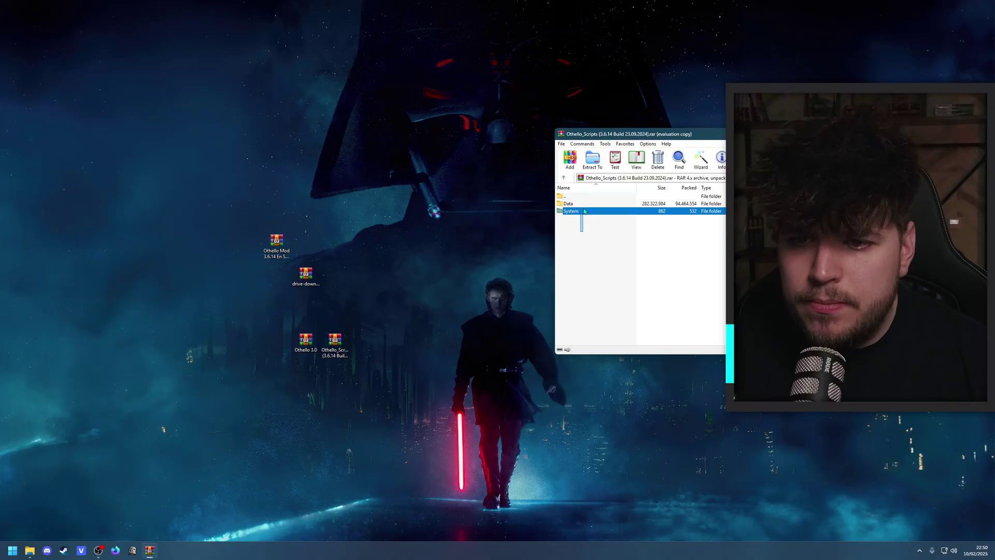
key(ctrl+a)
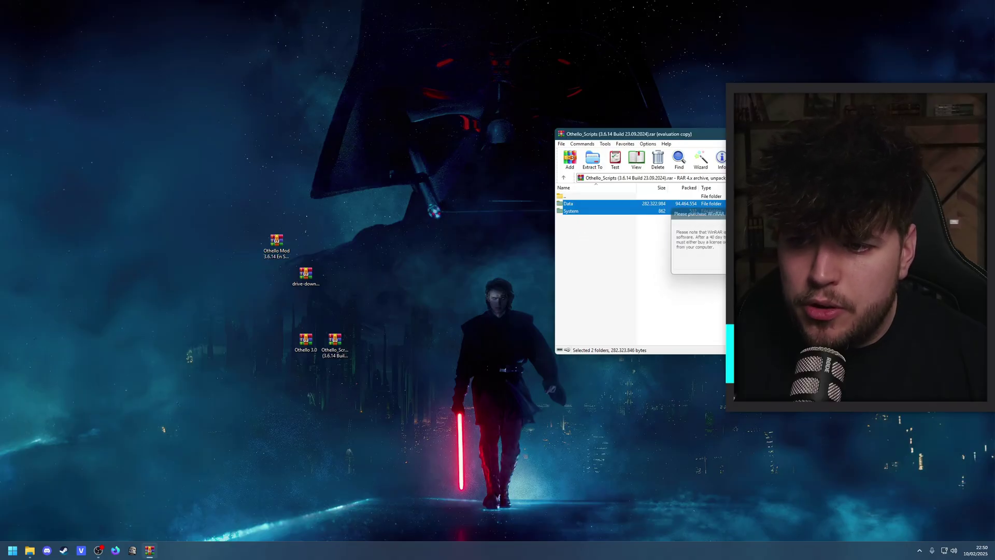
key(Escape)
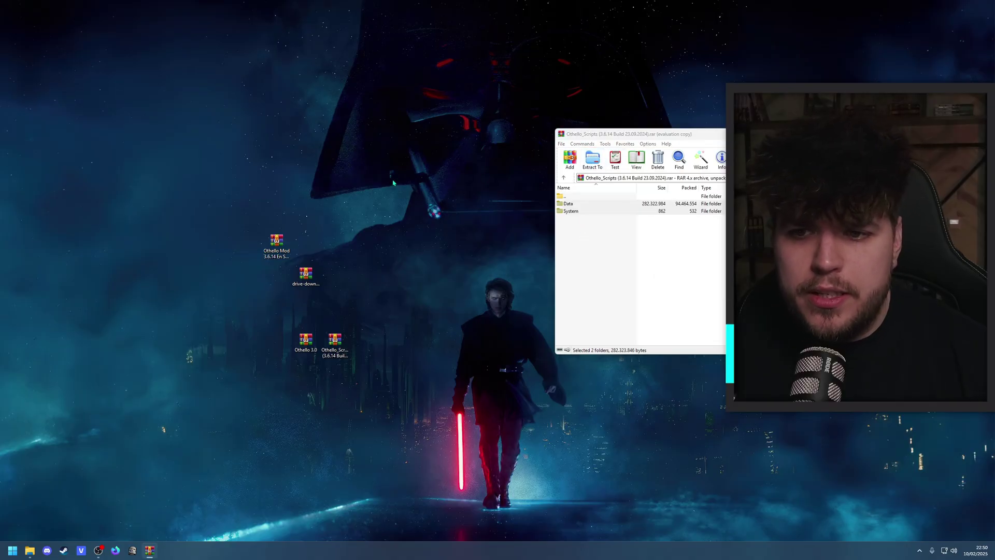
key(alt+e)
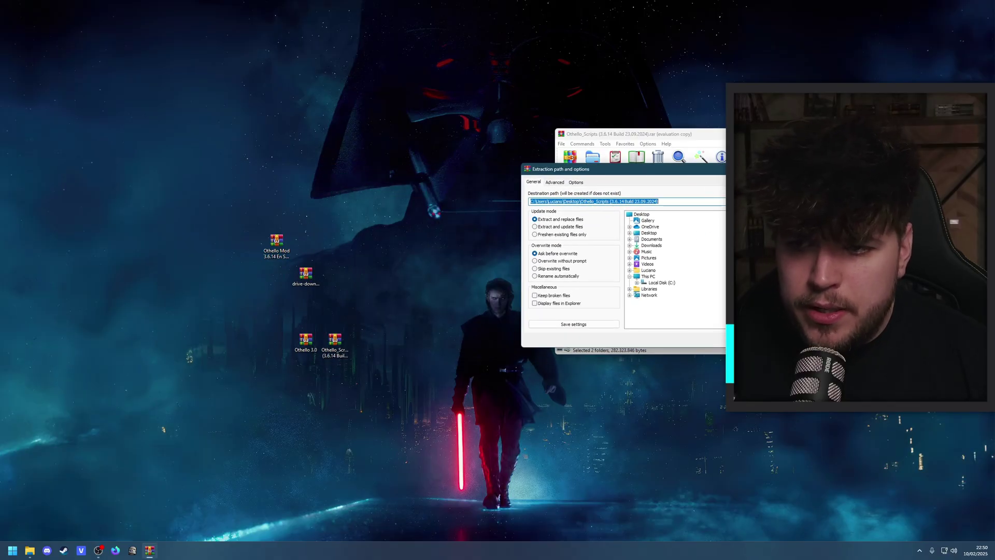
key(Escape)
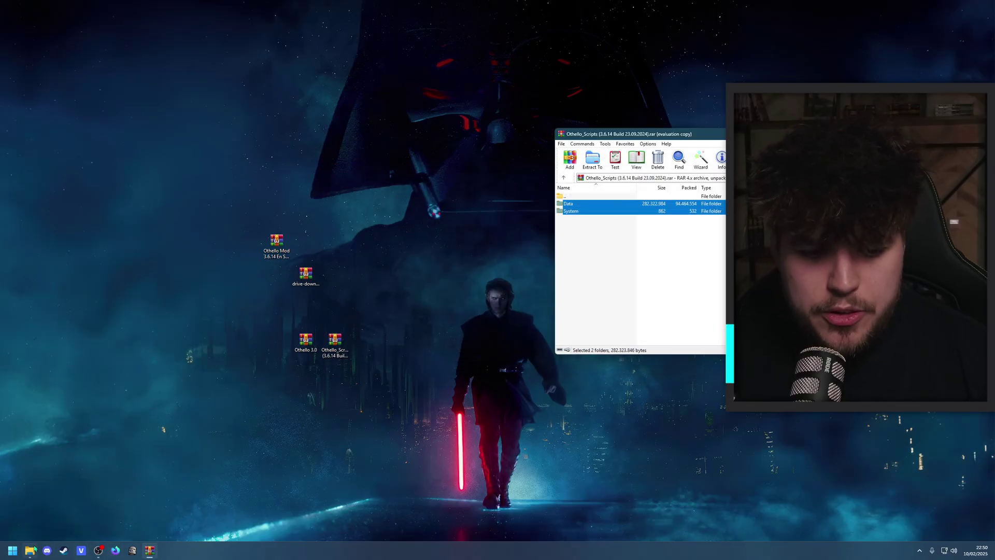
Step: Extract the selected Othello_Scripts folders into the Gothic installation folder, and close the archive and the folder window
click(31, 550)
double_click(513, 4)
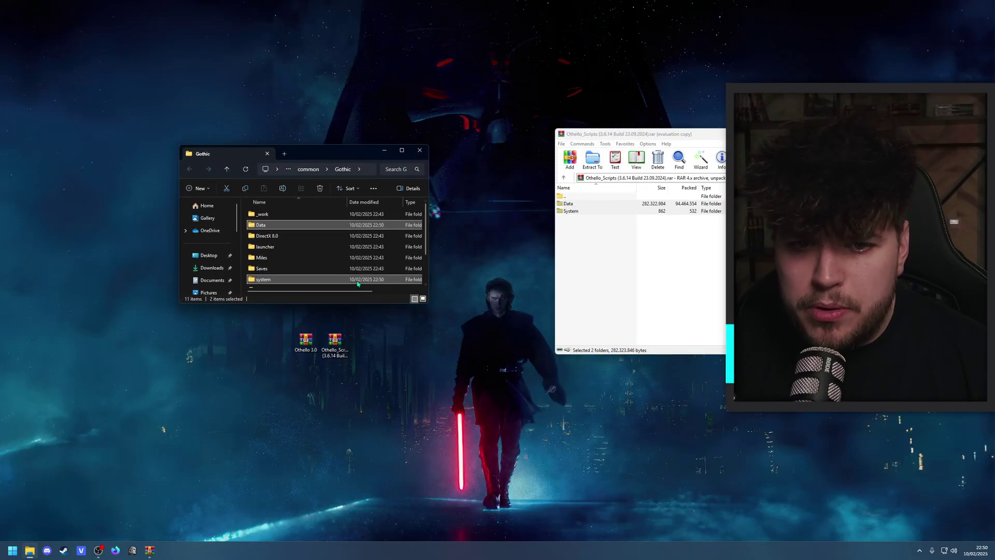
drag(429, 305, 517, 413)
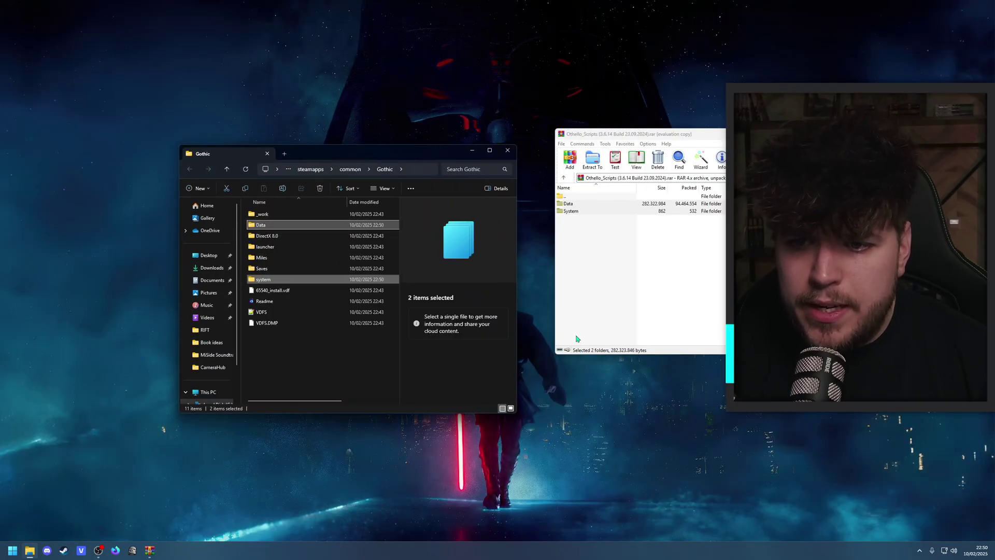
drag(606, 208, 388, 259)
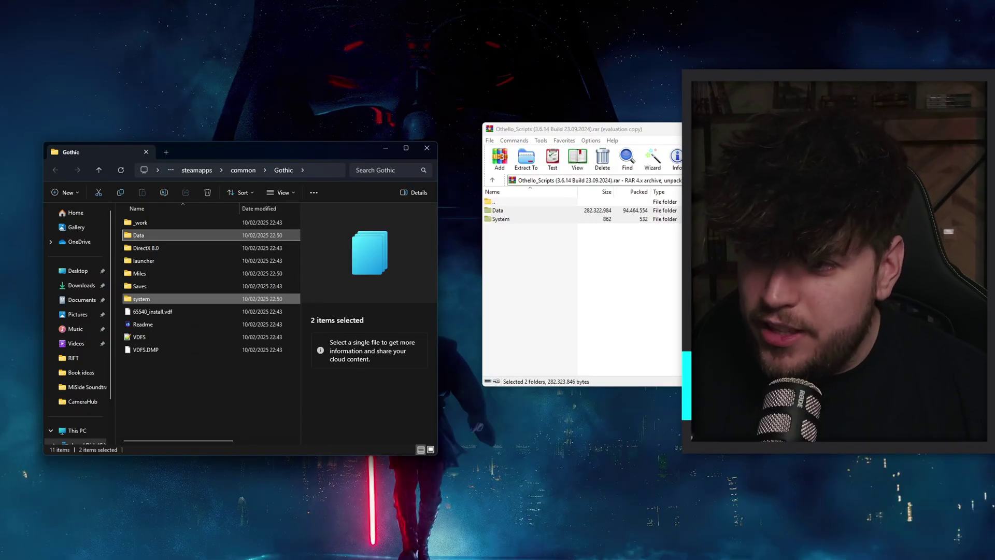
click(881, 134)
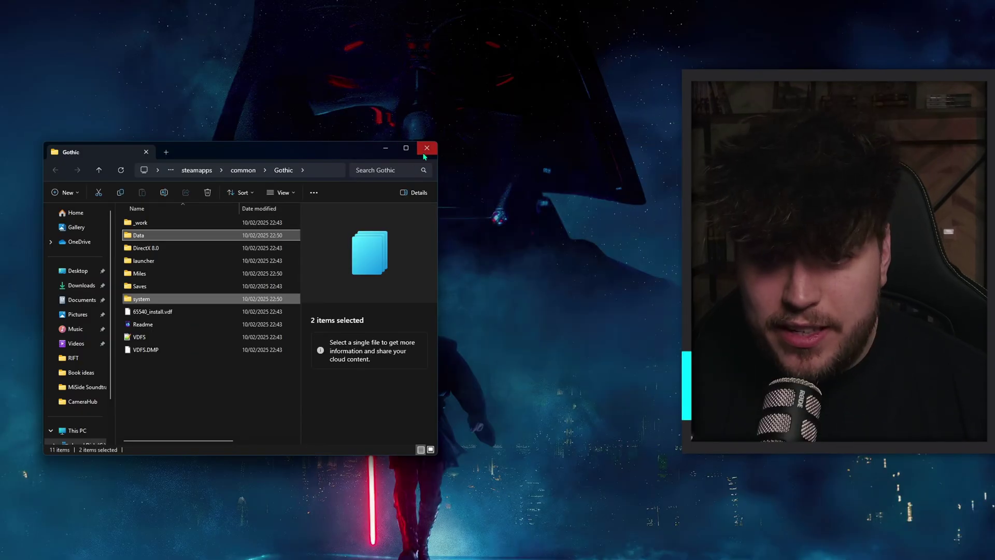
click(425, 151)
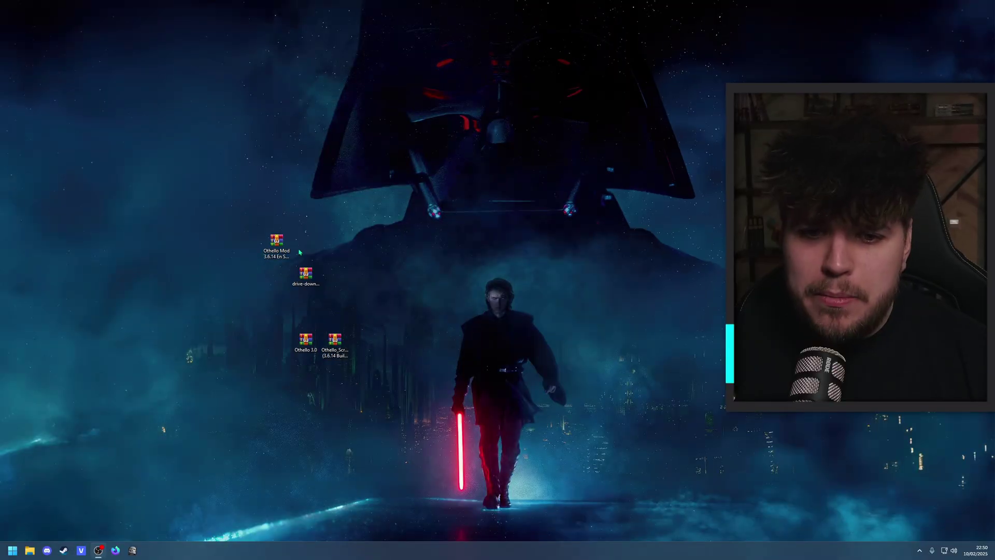
Step: Open the Othello Mod 3.6.14 En Scripts archive and select its Data and System folders
double_click(278, 246)
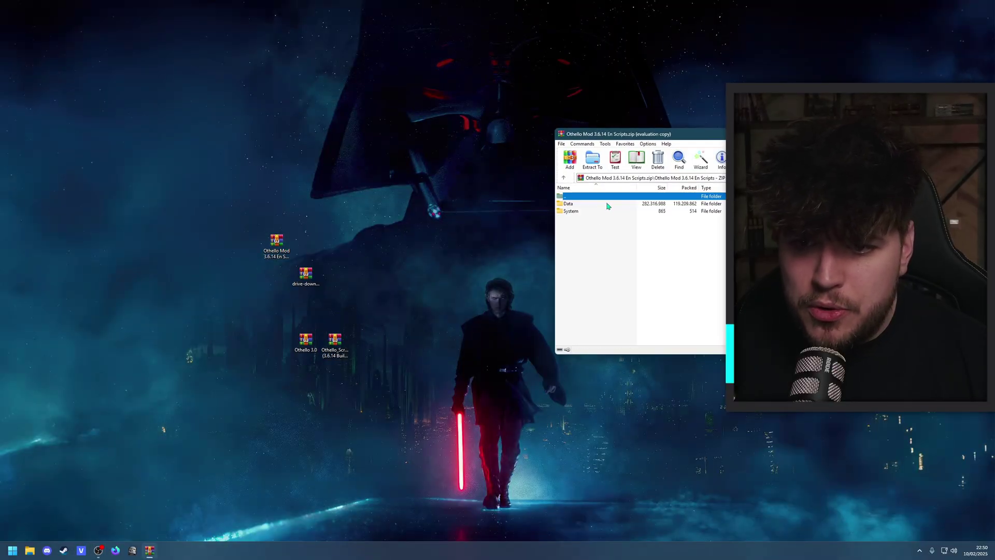
drag(587, 229, 573, 205)
click(798, 214)
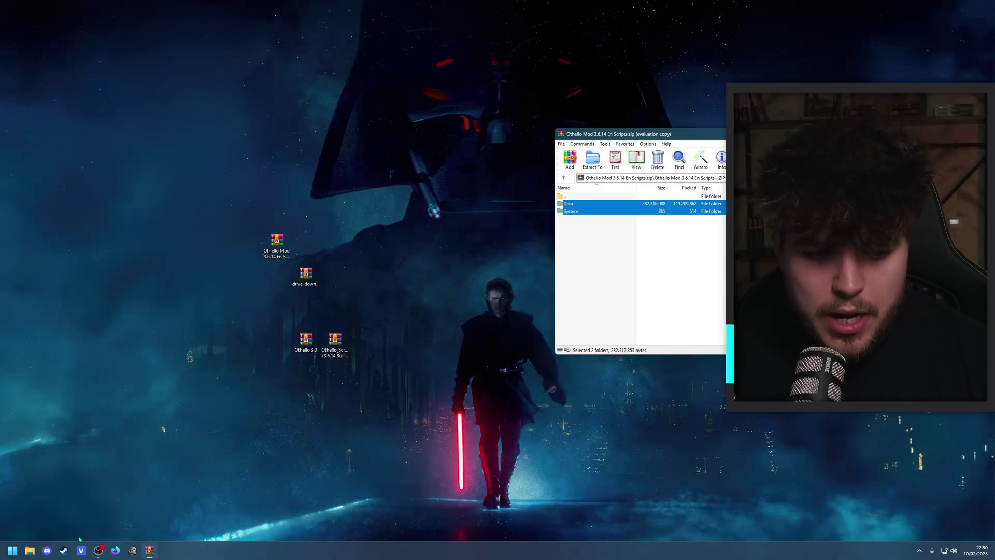
click(30, 550)
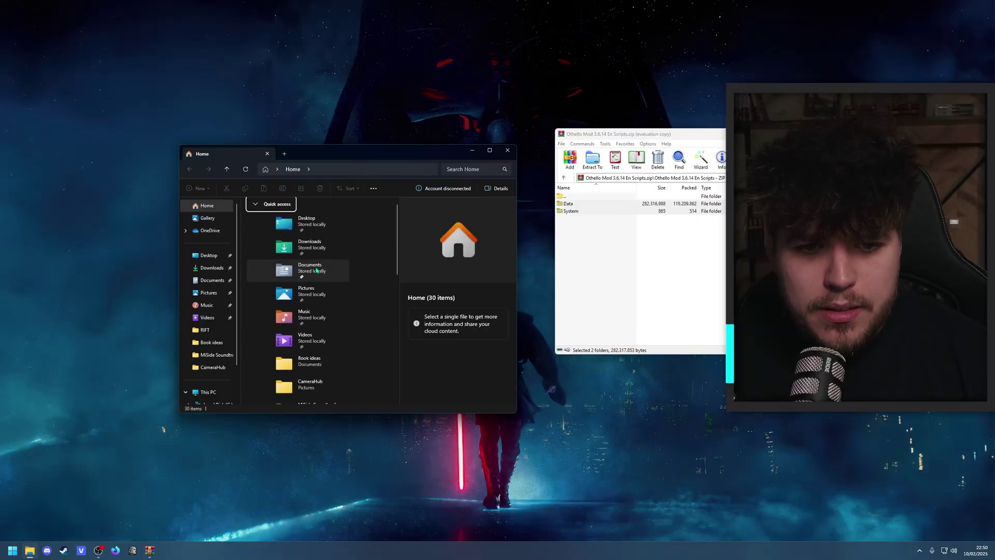
click(332, 168)
click(507, 150)
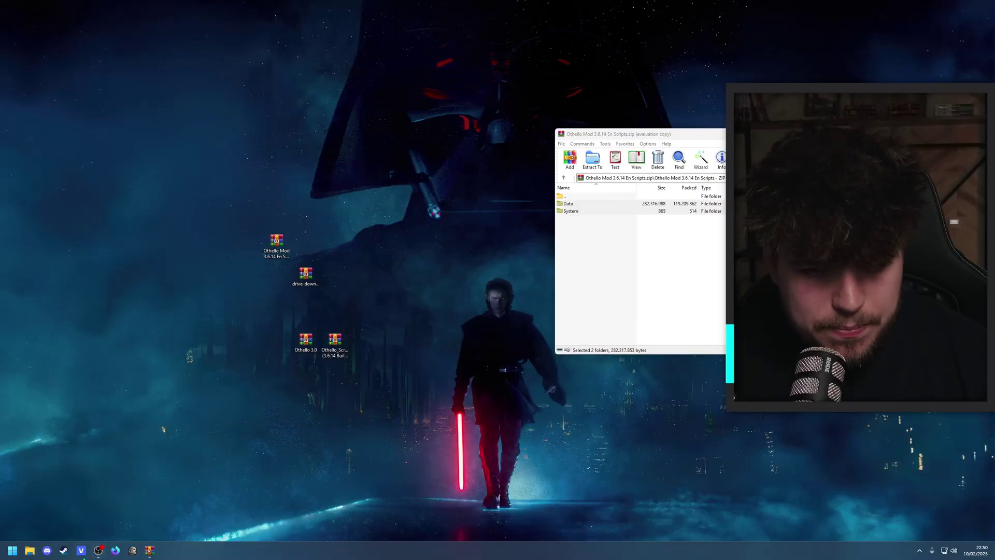
Step: Extract the English scripts' Data and System folders into the Gothic folder, replacing the files in the destination, and close the archive
drag(609, 243, 588, 208)
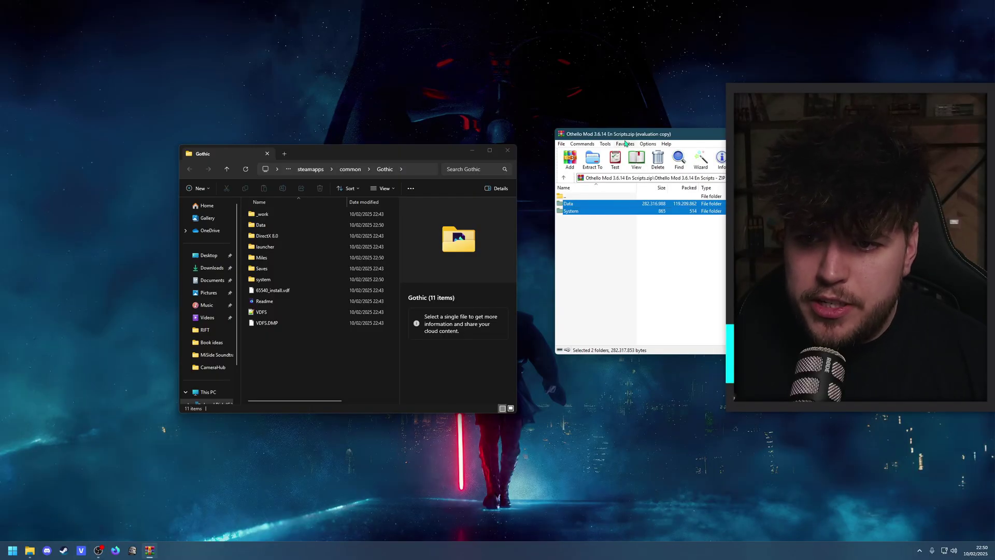
drag(298, 309, 300, 345)
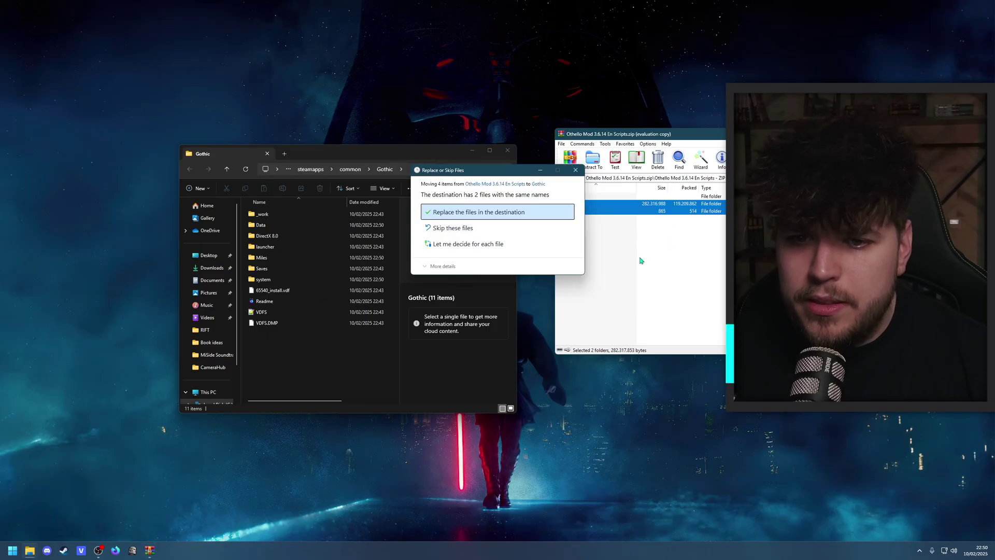
click(502, 213)
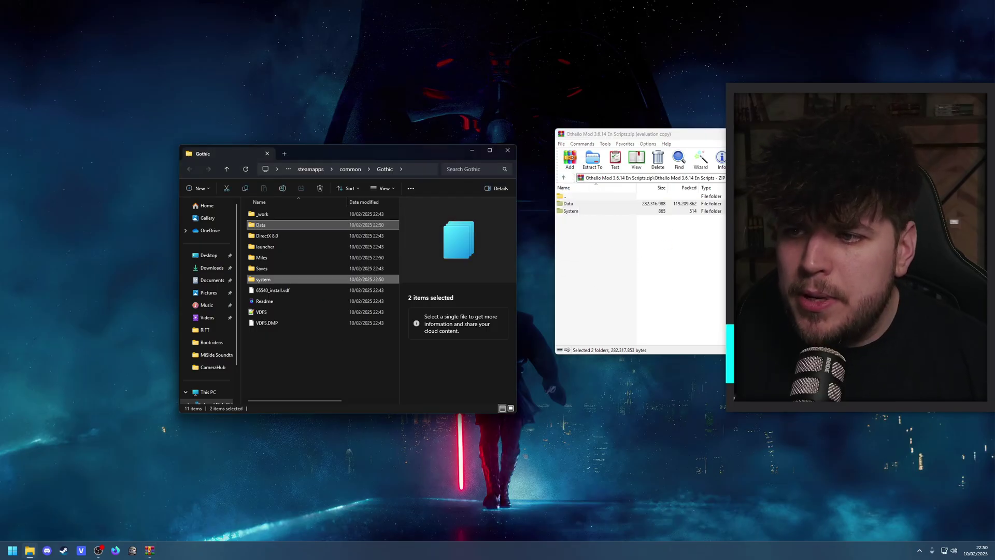
click(881, 134)
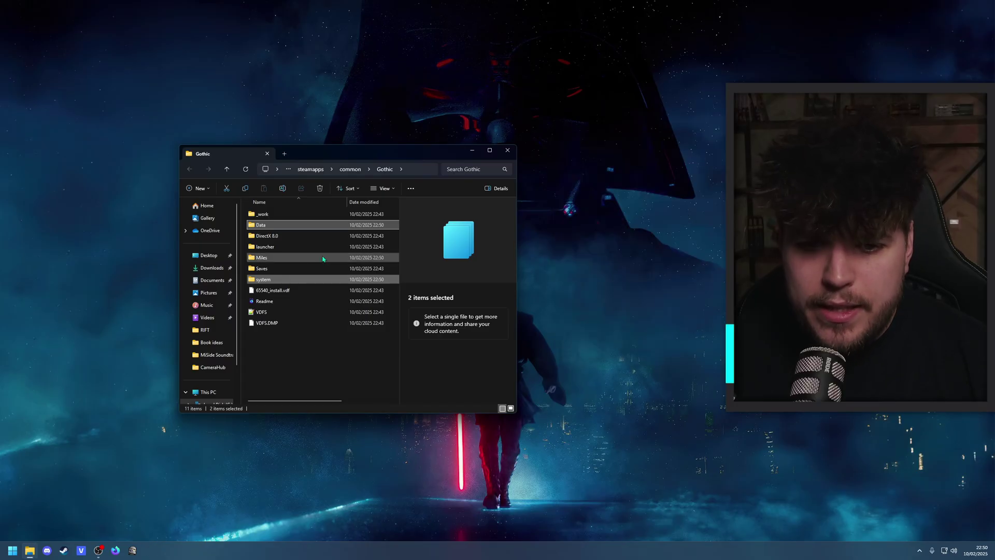
Step: Run GothicStarter from the Gothic system folder and select Othello 3.6.14 EN in its game list
click(283, 354)
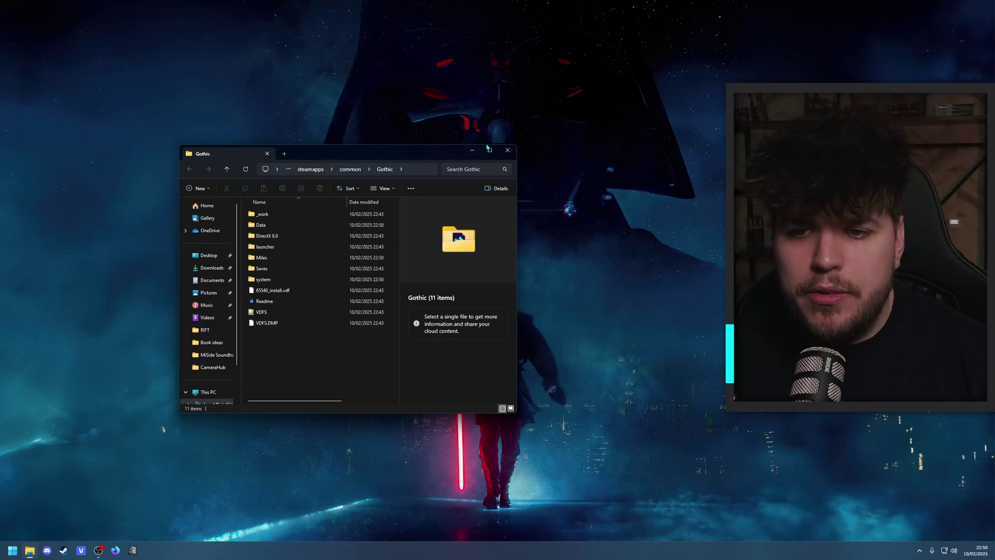
double_click(282, 281)
scroll(301, 291, down, 3)
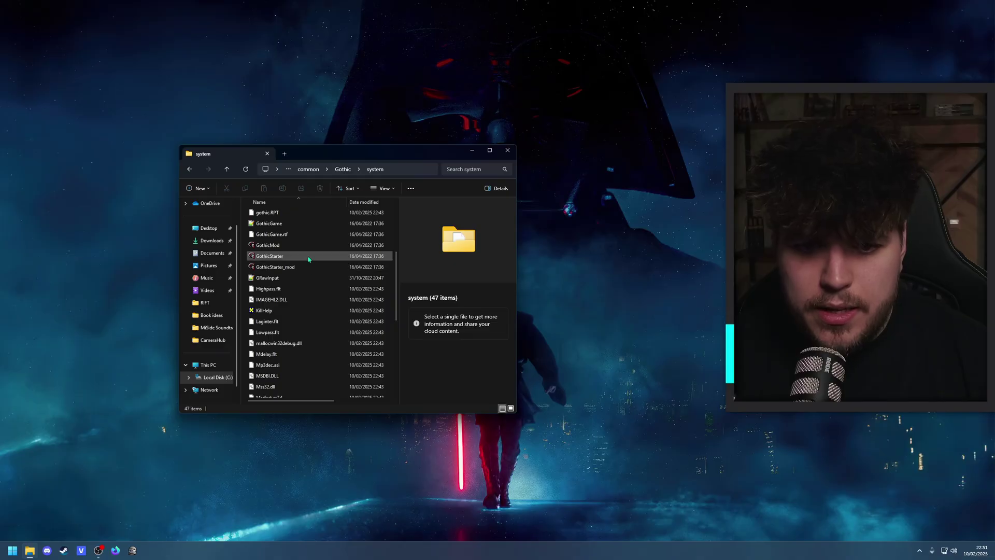
double_click(309, 258)
click(437, 233)
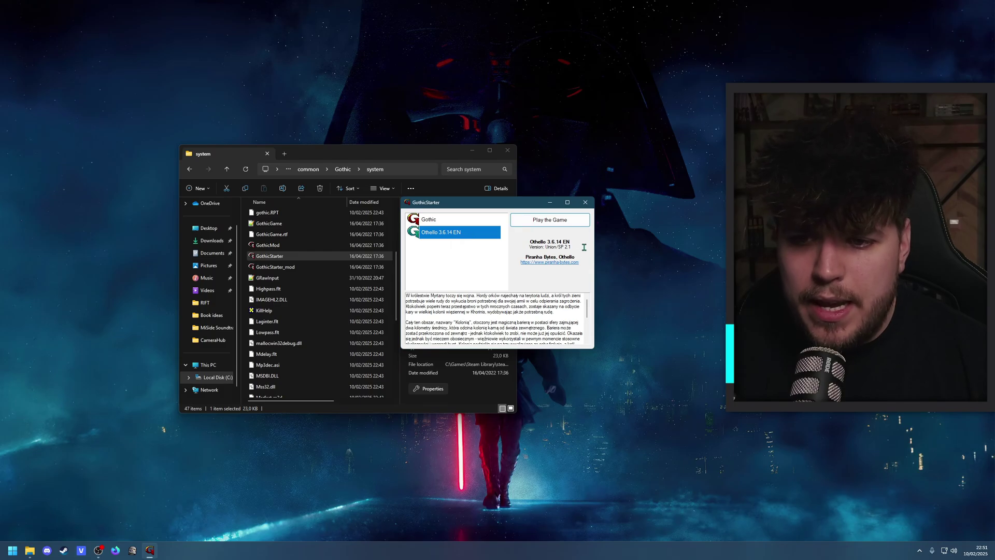
Step: Move the GothicStarter window aside and retrace the path from the Gothic folder into system to locate the GothicStarter application
drag(446, 202, 625, 184)
scroll(321, 290, up, 4)
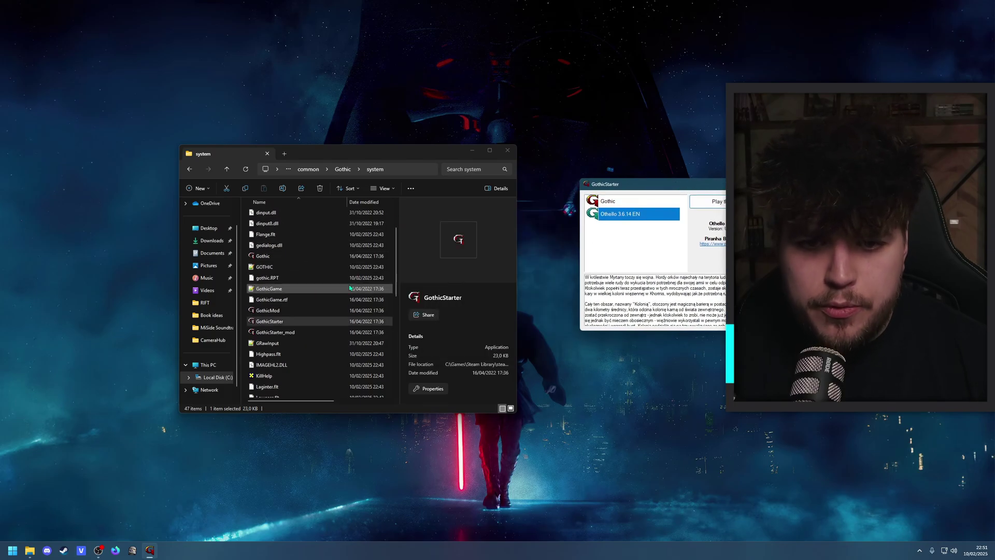
click(342, 169)
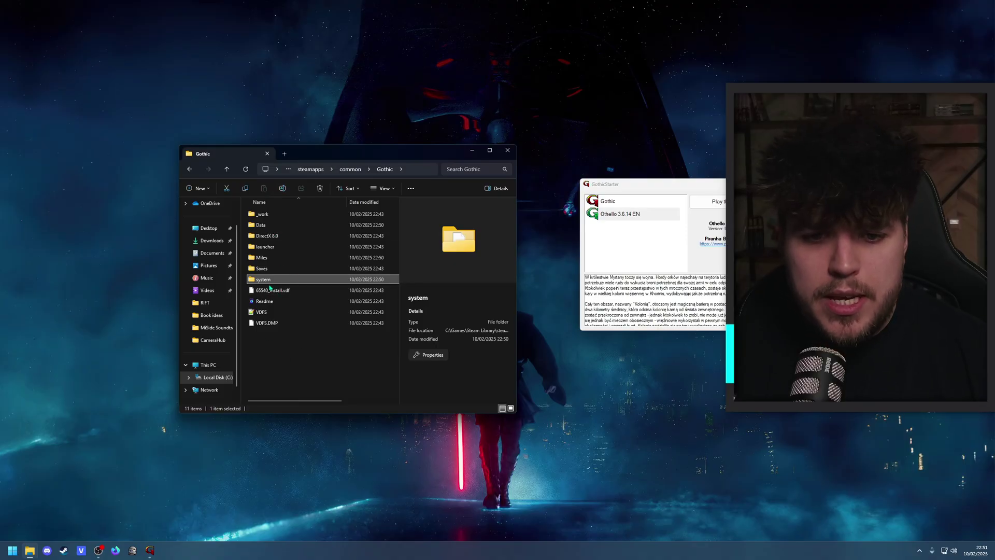
double_click(304, 279)
scroll(306, 278, down, 2)
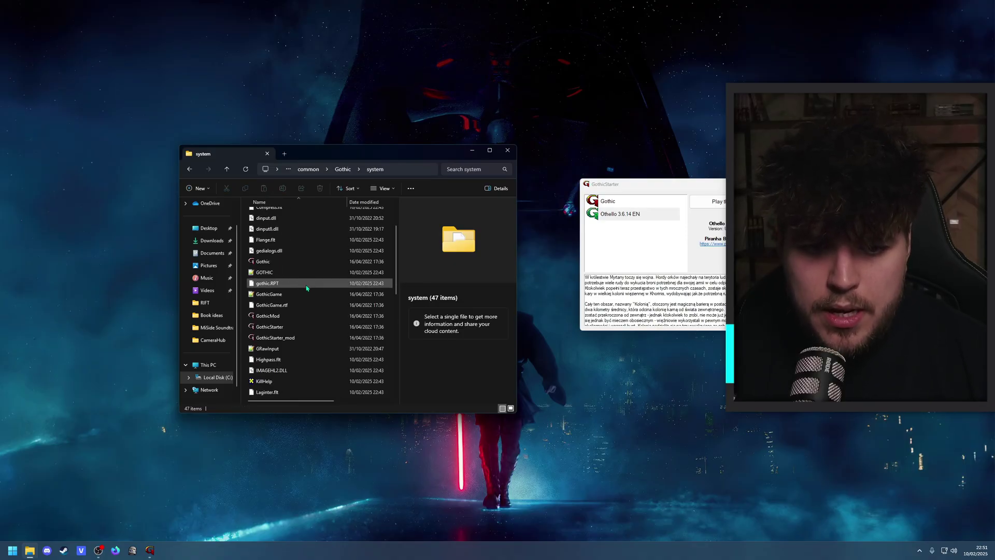
click(306, 328)
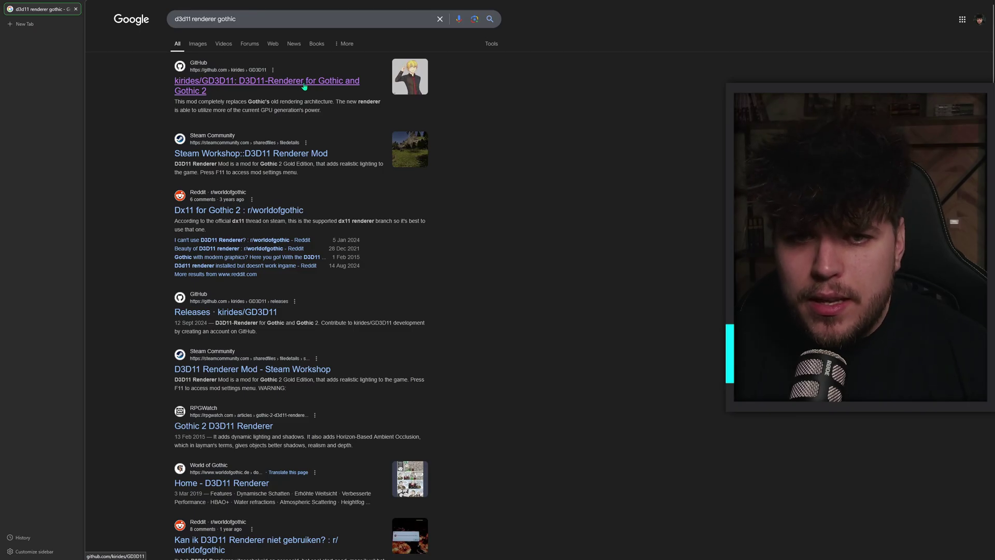
Step: Open the kirides/GD3D11 repository on GitHub and go to the downloadable assets of its latest release, v17.8-dev9
click(300, 85)
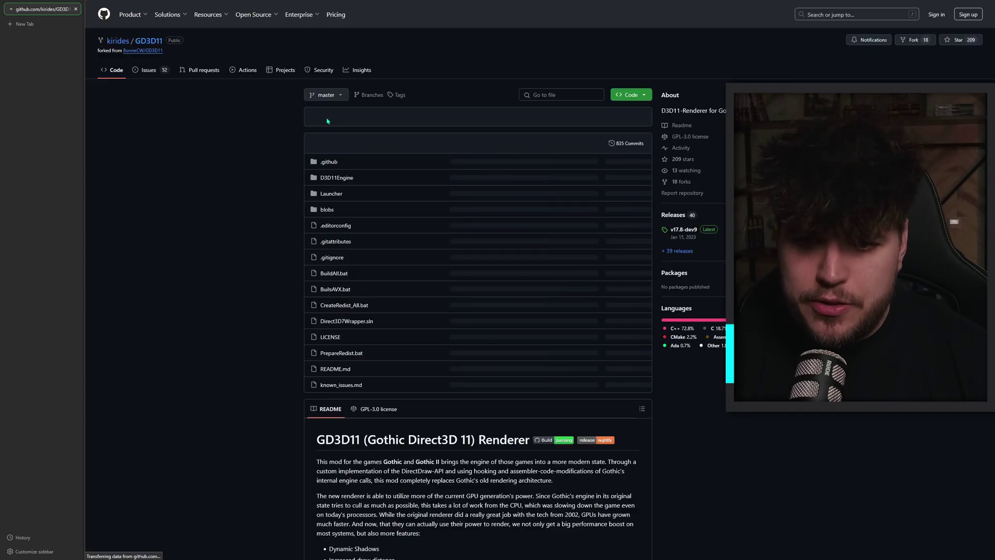
scroll(288, 206, down, 11)
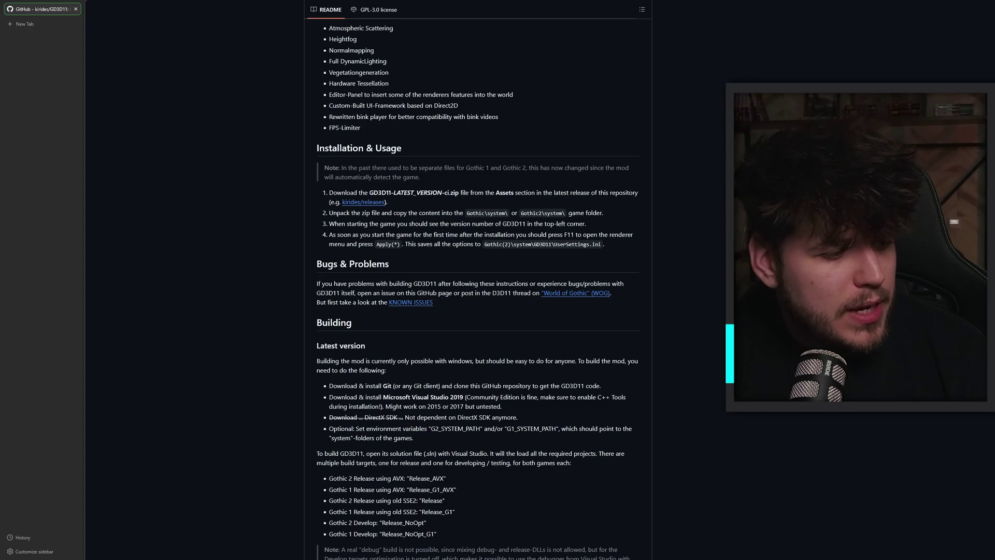
click(376, 203)
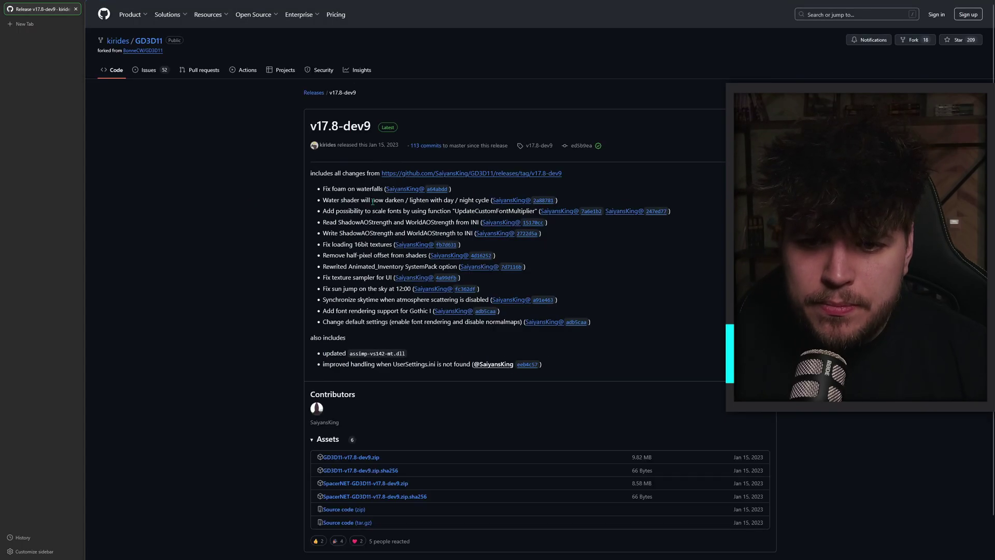
scroll(365, 463, down, 2)
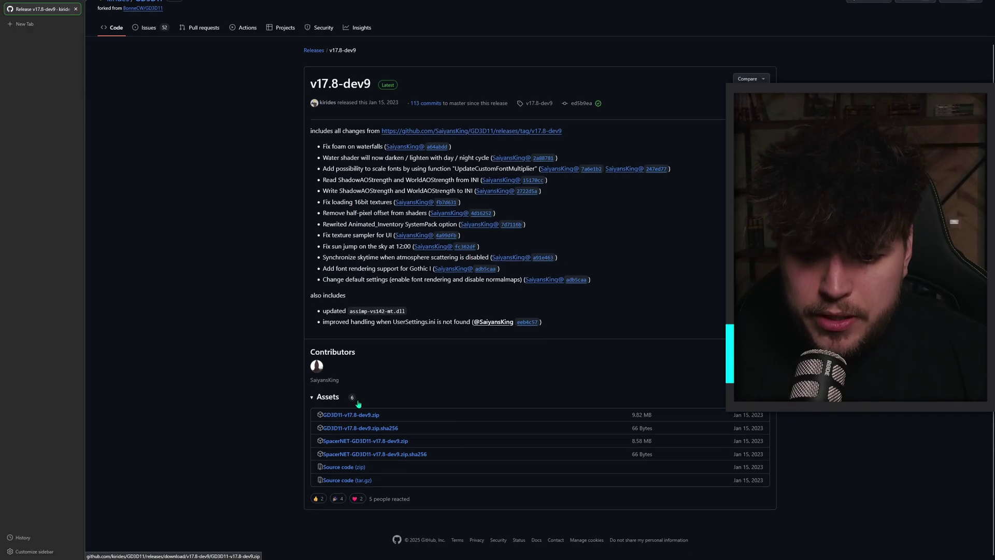
Step: Download GD3D11-v17.8-dev9.zip from the release assets, open the archive and select all of its contents
click(365, 419)
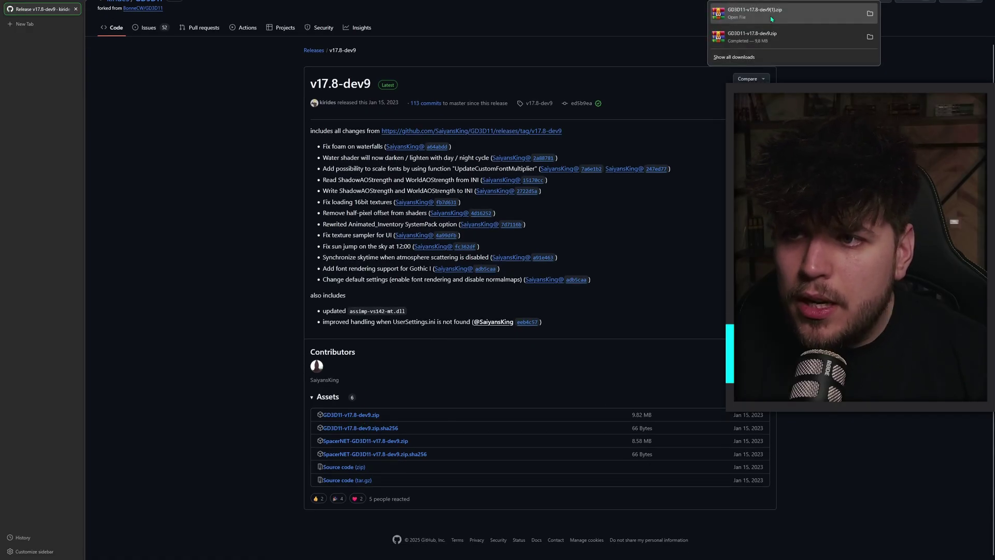
click(782, 35)
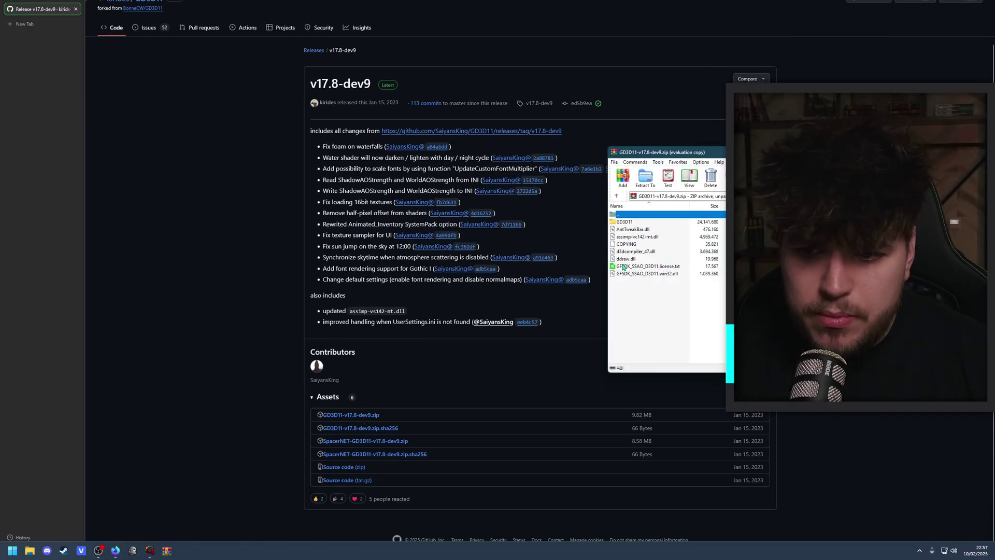
drag(664, 293, 627, 220)
key(ctrl+c)
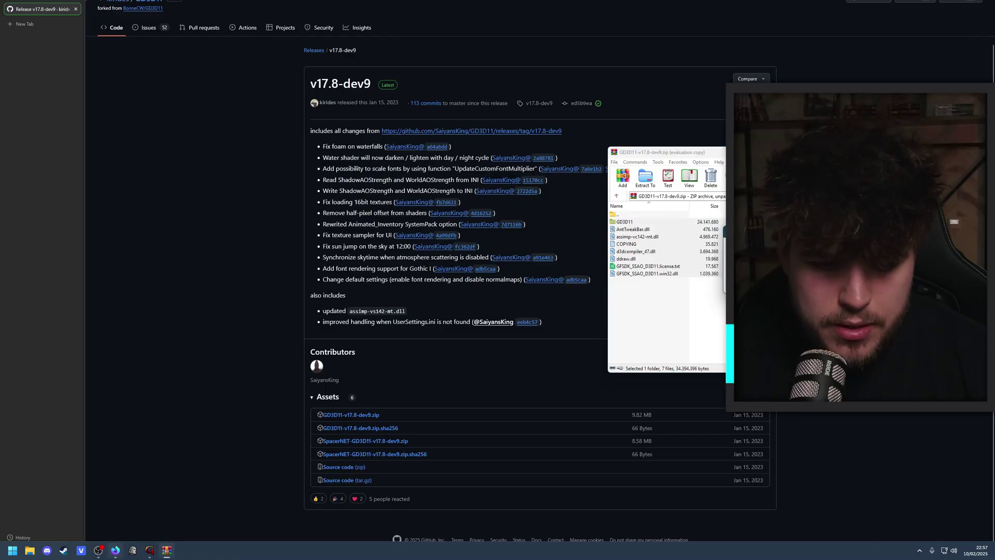
Step: Open Gothic 1 Classic's local files from Steam and extract the selected GD3D11 files into the system folder
click(63, 550)
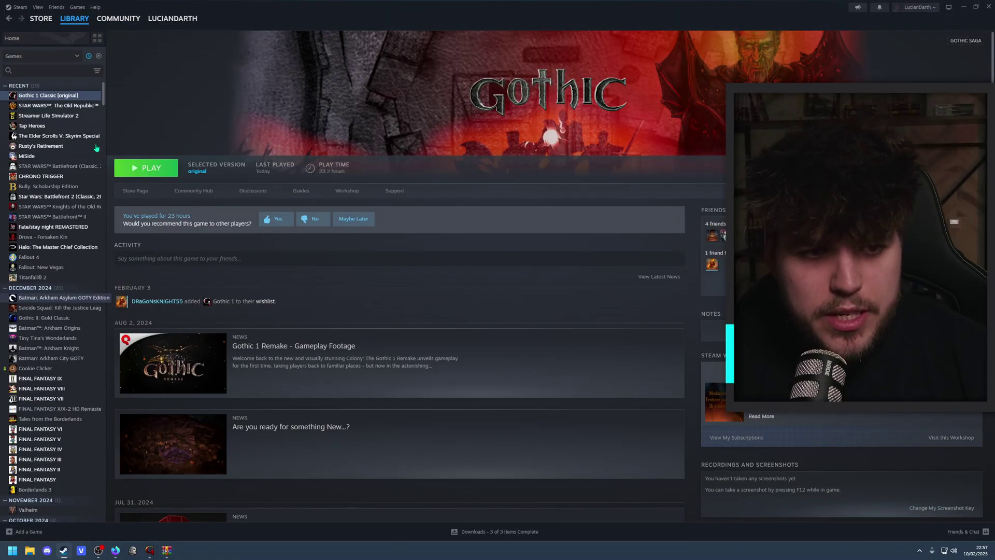
right_click(53, 98)
mouse_move(73, 155)
click(140, 169)
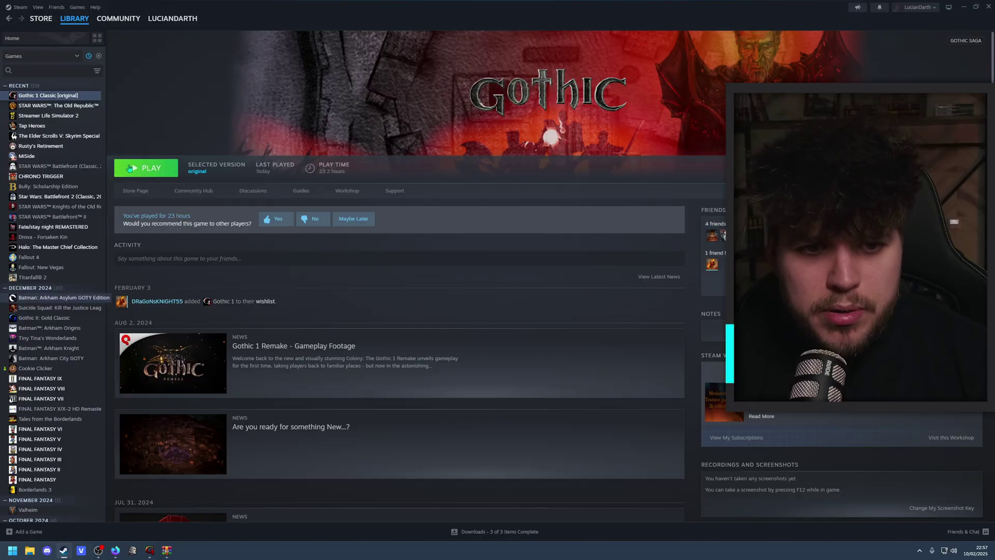
click(988, 7)
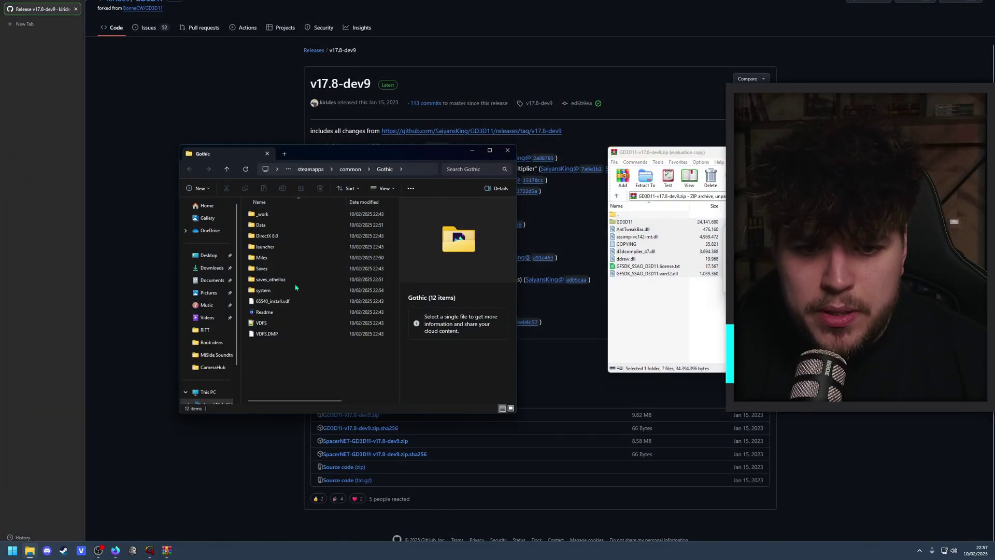
double_click(286, 291)
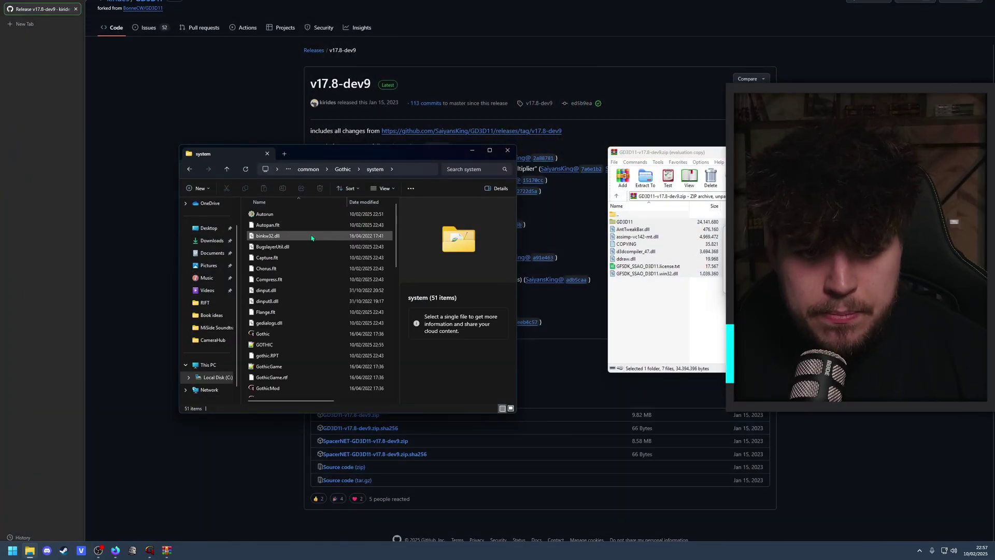
click(829, 283)
drag(656, 311, 315, 262)
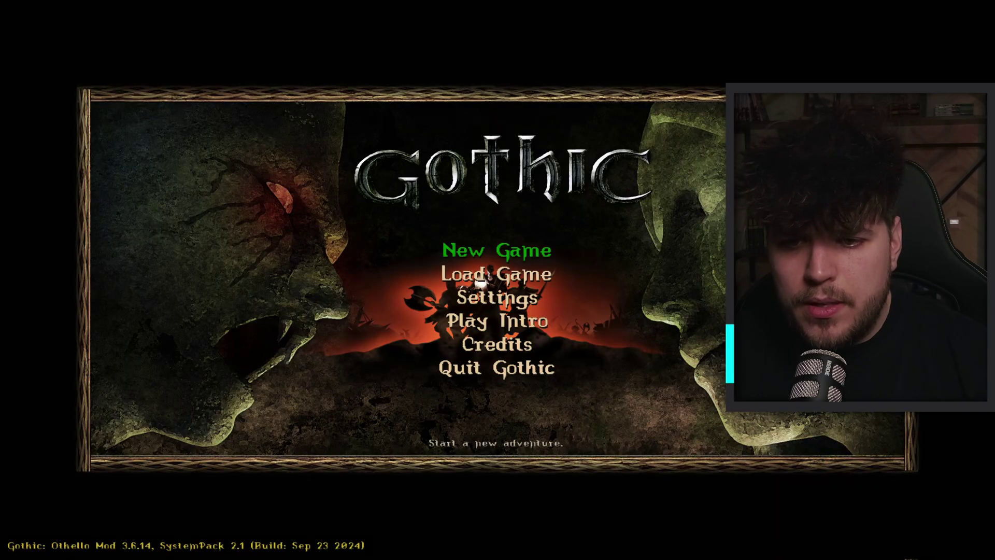
key(Down)
key(Down)
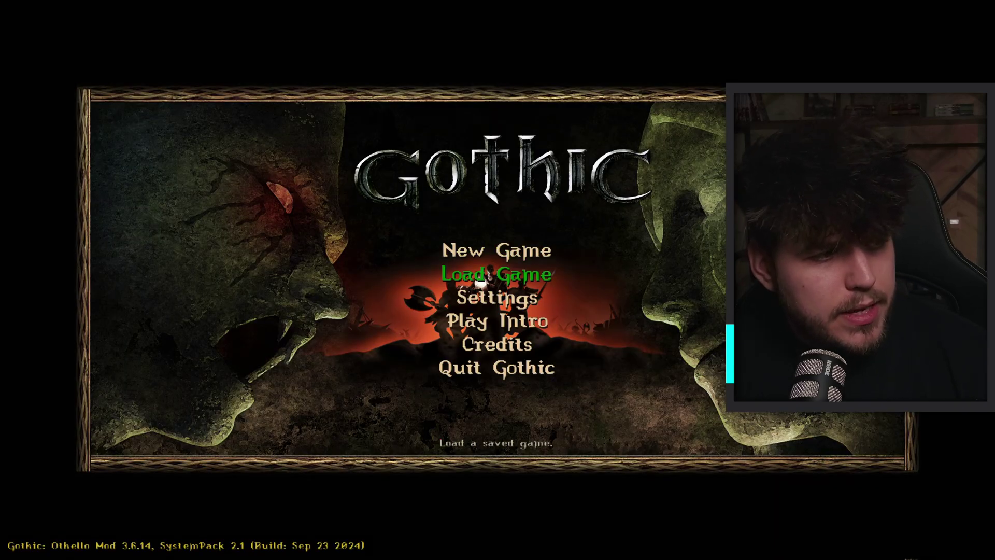
key(Up)
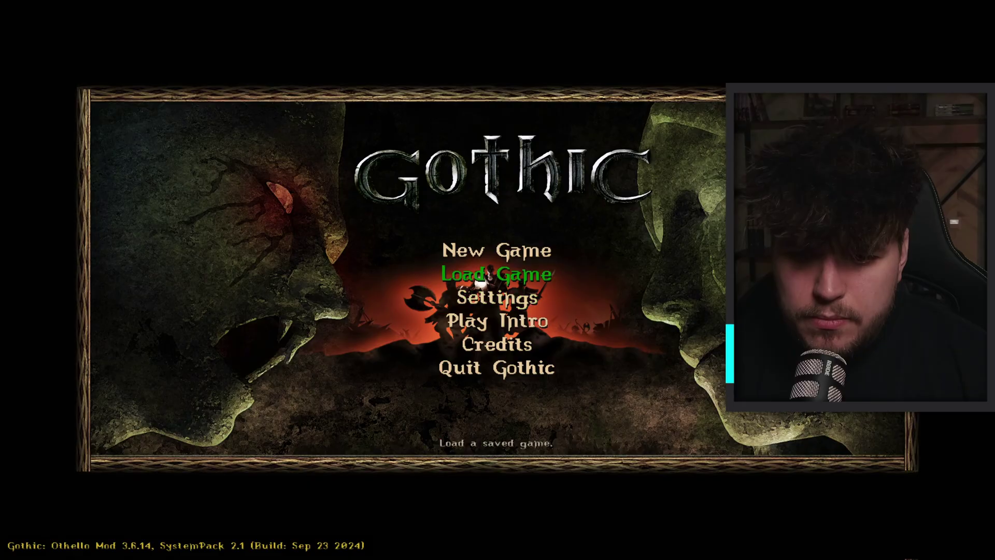
key(Up)
key(Down)
key(Down)
key(Down)
key(Up)
key(Return)
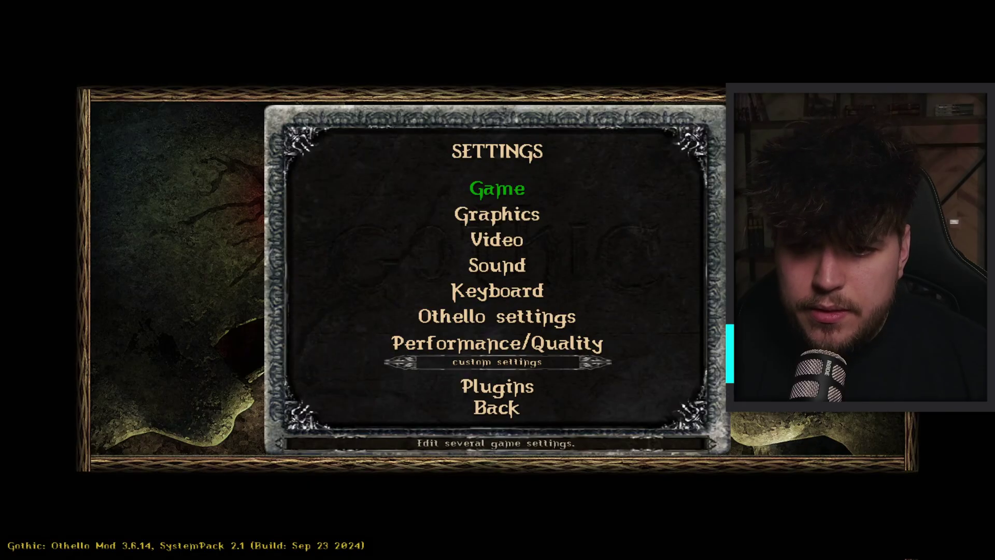
key(Up)
key(Return)
Step: Open the GD3D11 renderer settings, set the display mode to Fullscreen Exclusive and close the dialog
key(F11)
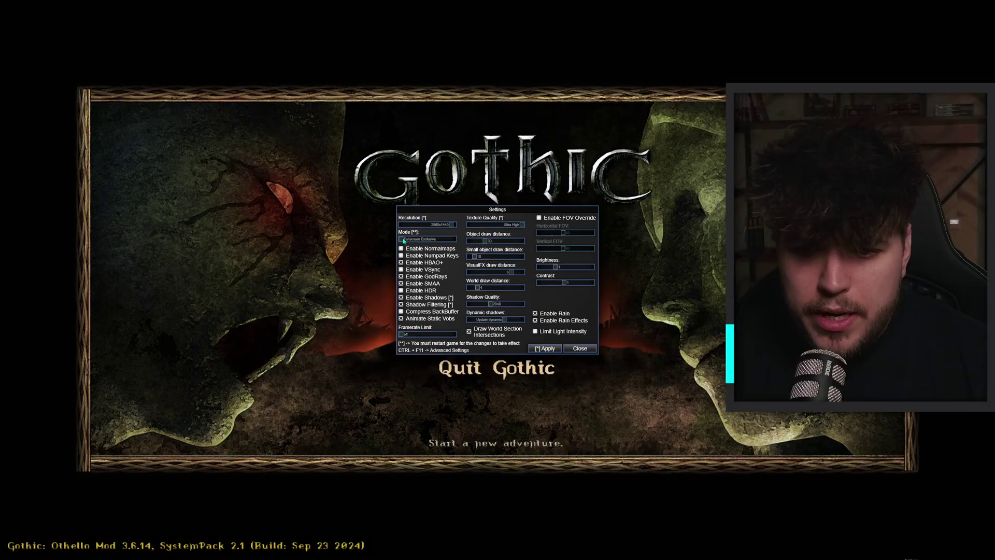
mouse_move(403, 241)
mouse_down()
mouse_move(446, 241)
mouse_move(400, 242)
mouse_up()
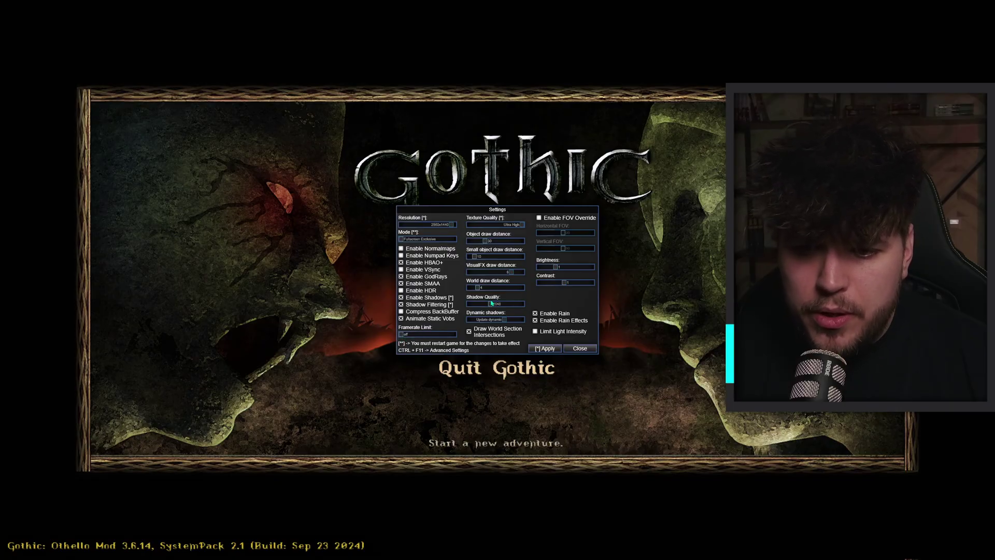
click(574, 348)
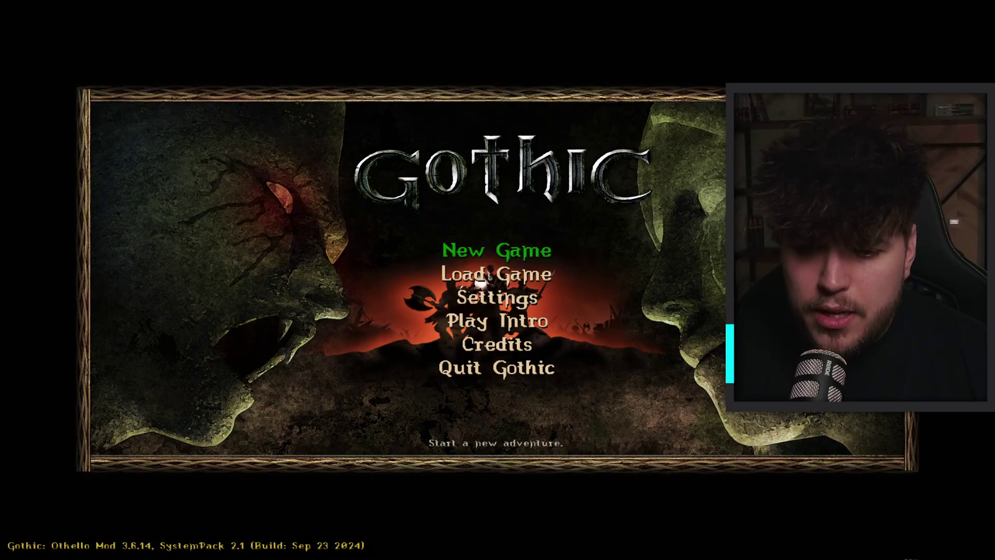
Step: Start a new game on Normal difficulty and advance through the opening conversation with Diego
key(Down)
key(Return)
key(Escape)
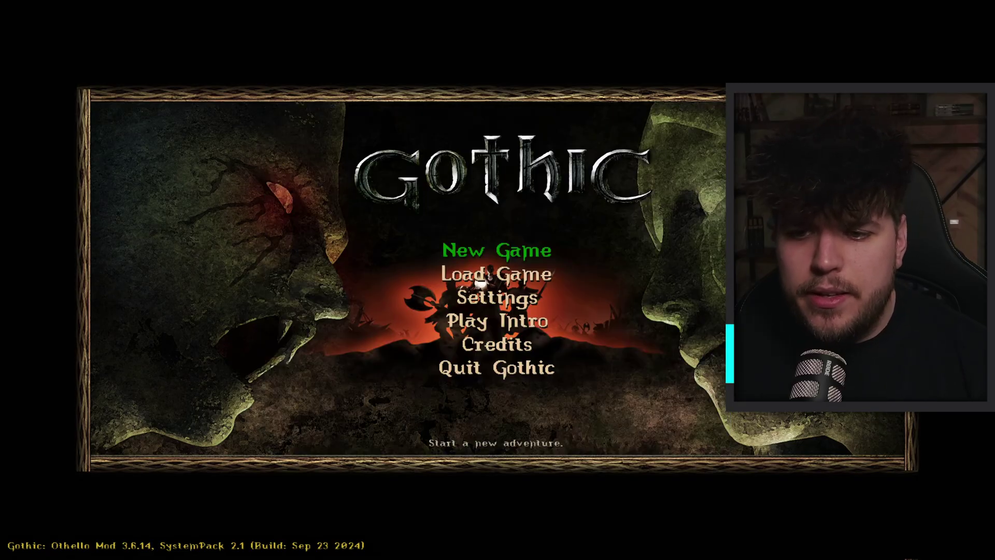
key(Up)
key(Down)
key(Return)
key(Down)
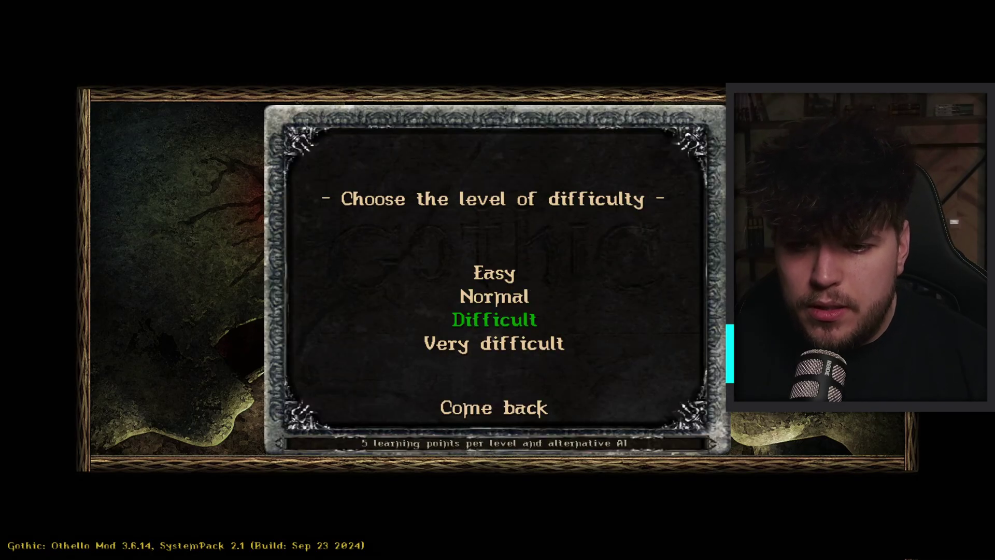
key(Down)
key(Up)
key(Up)
key(Return)
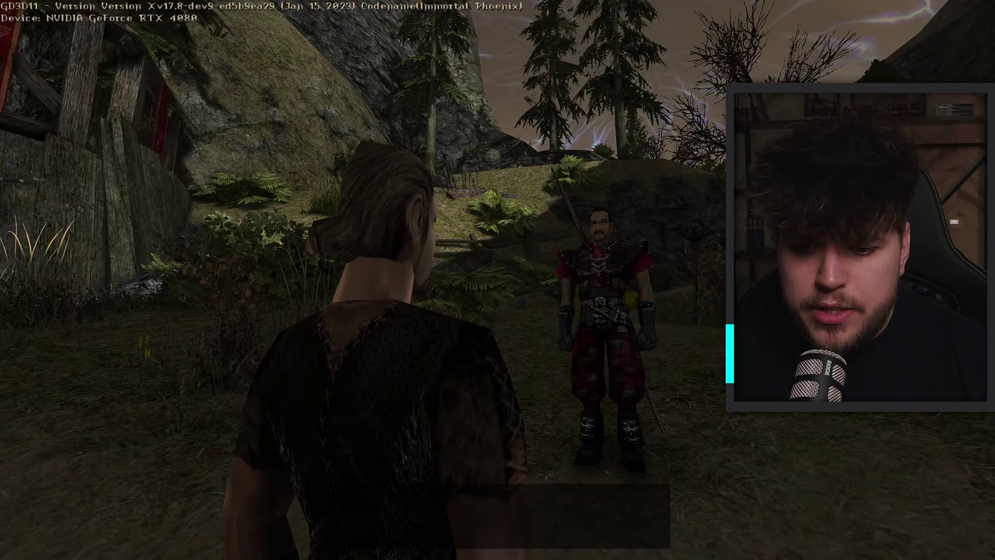
key(Return)
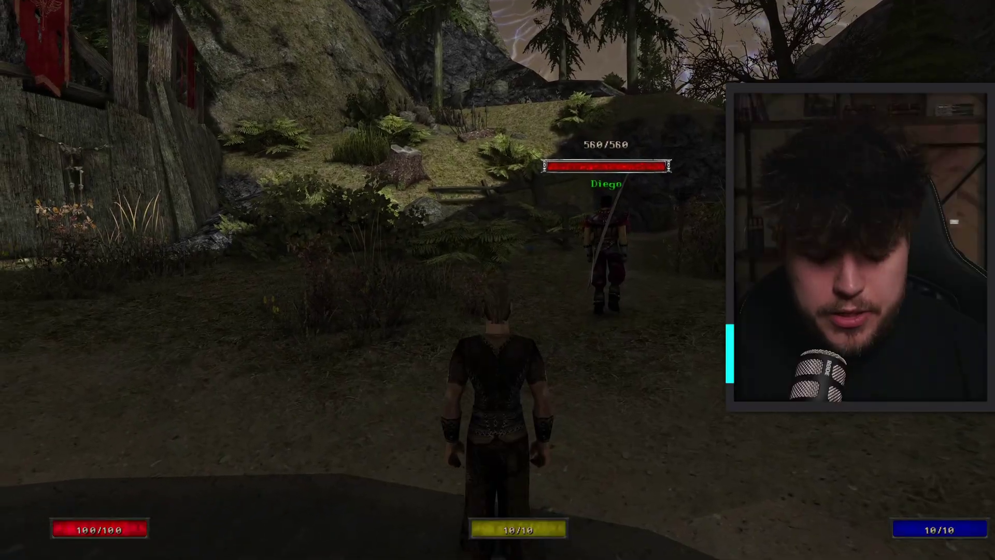
Step: Run around the starting area by the pond and the wooden gate to examine the renderer's graphics
key(w)
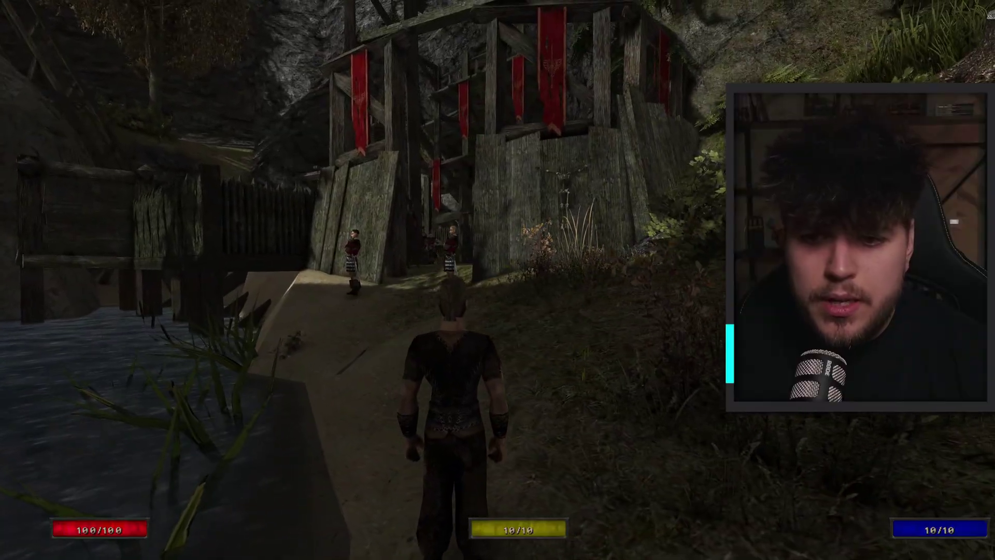
key(w)
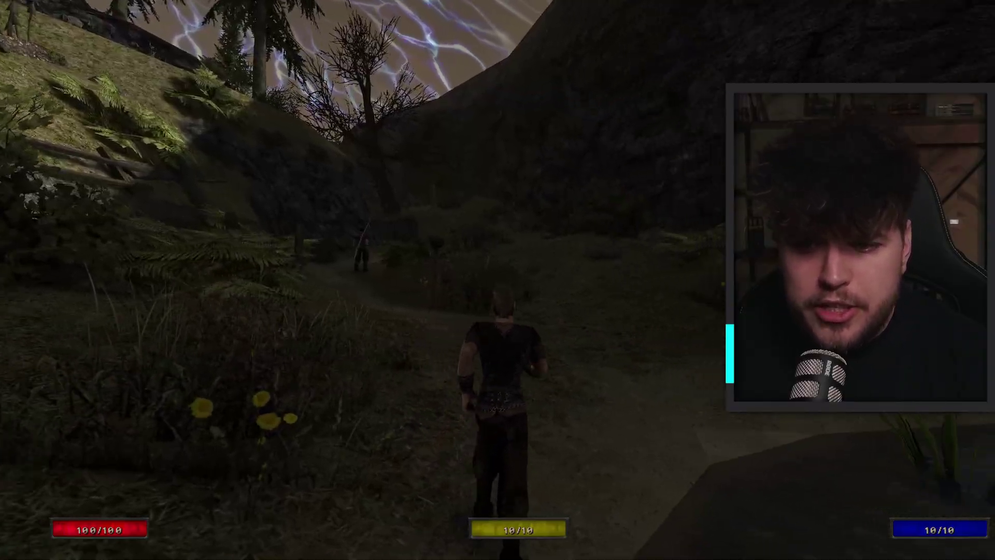
key(w)
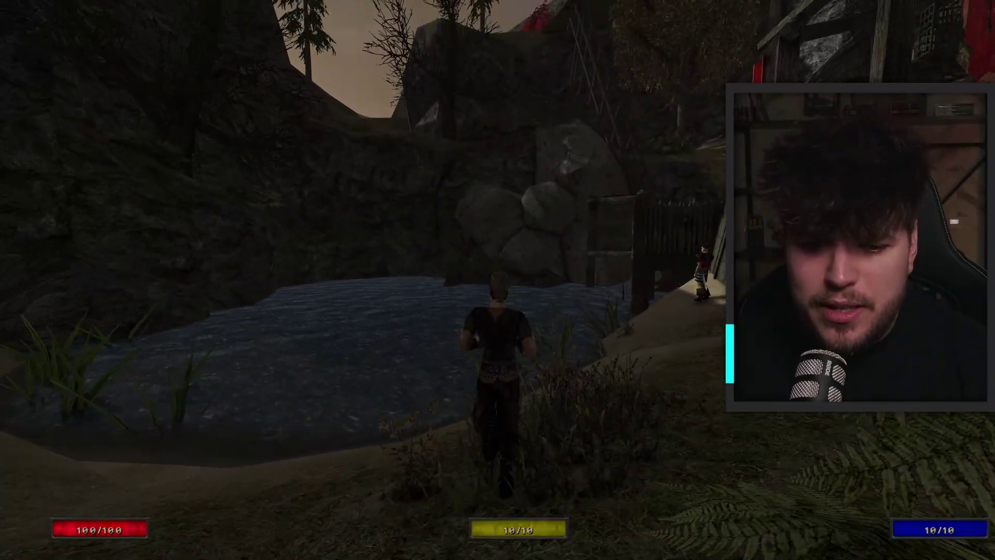
key(w)
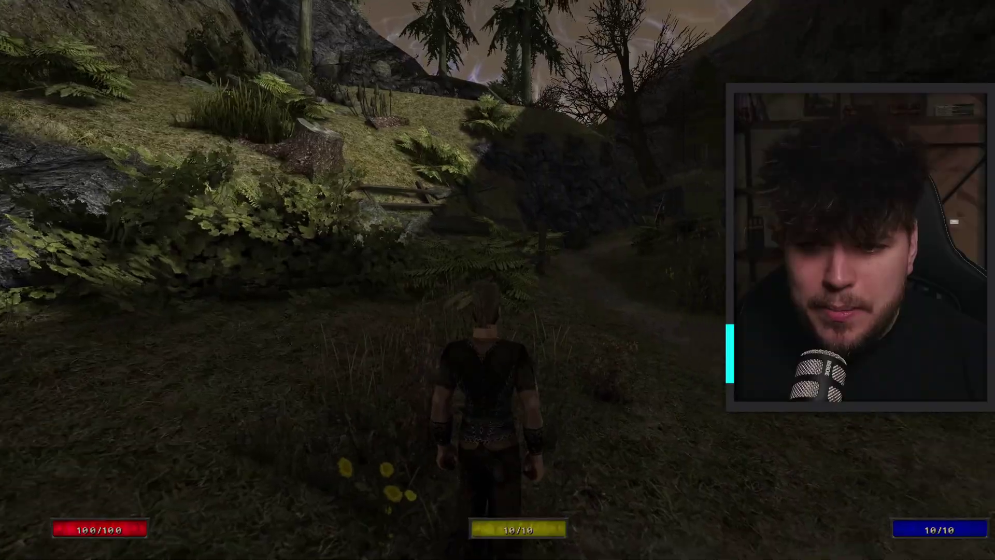
key(w)
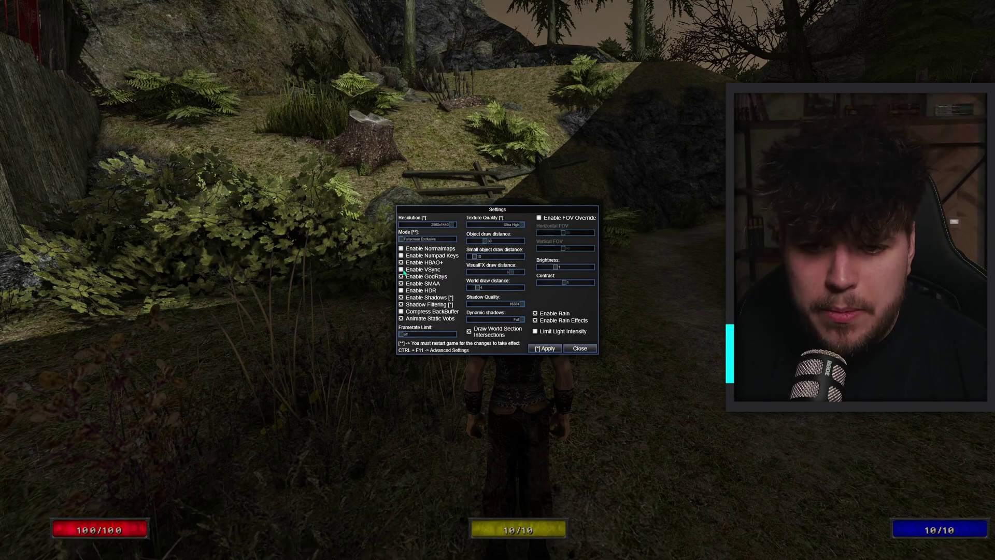
Step: Enable VSync and HDR and raise the object draw distance in the GD3D11 settings, then close the dialog
click(402, 290)
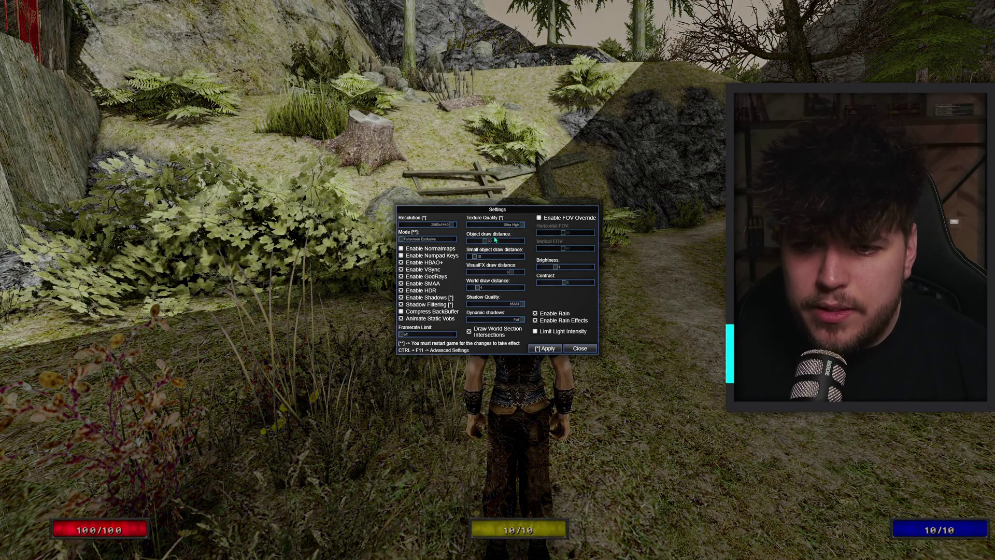
mouse_move(495, 240)
mouse_down()
mouse_move(534, 260)
mouse_move(536, 276)
mouse_up()
click(570, 349)
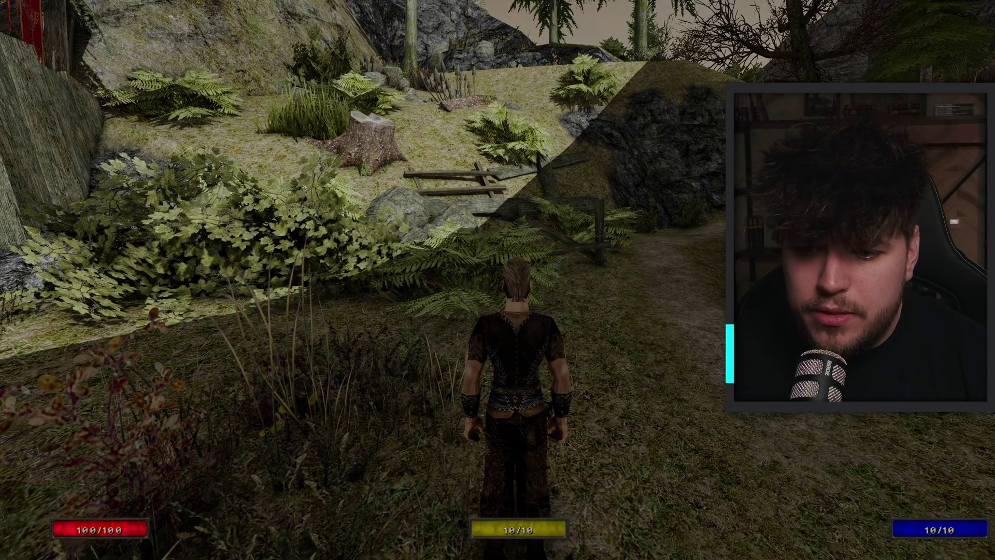
Step: Explore the path, vegetation, pond and guarded gate to examine lighting and shadows with the changed graphics settings
key(Right)
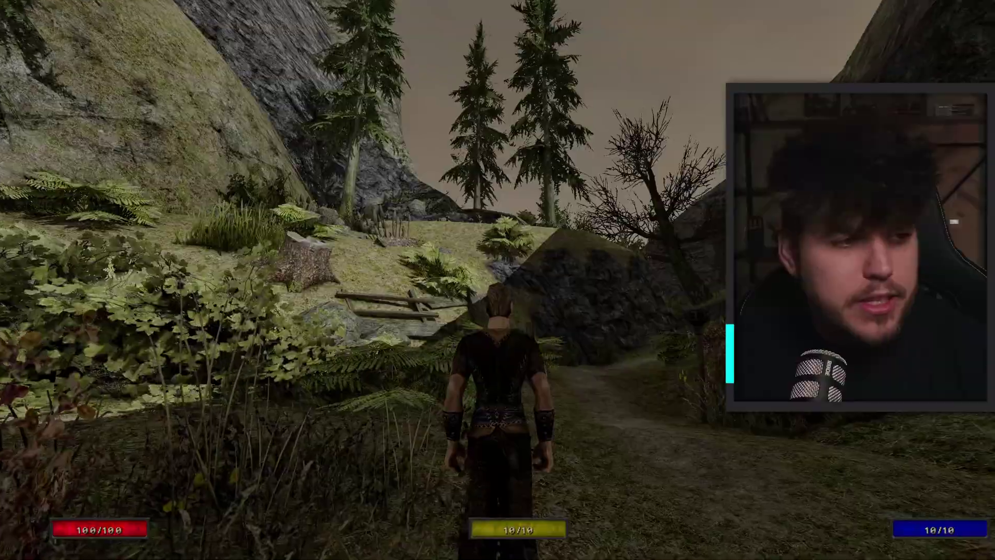
key(w)
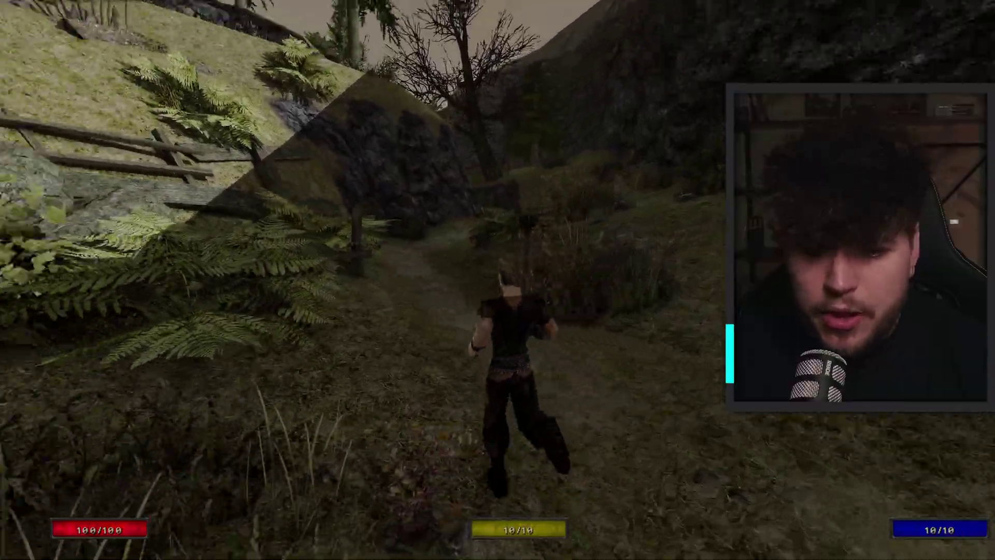
key(Up)
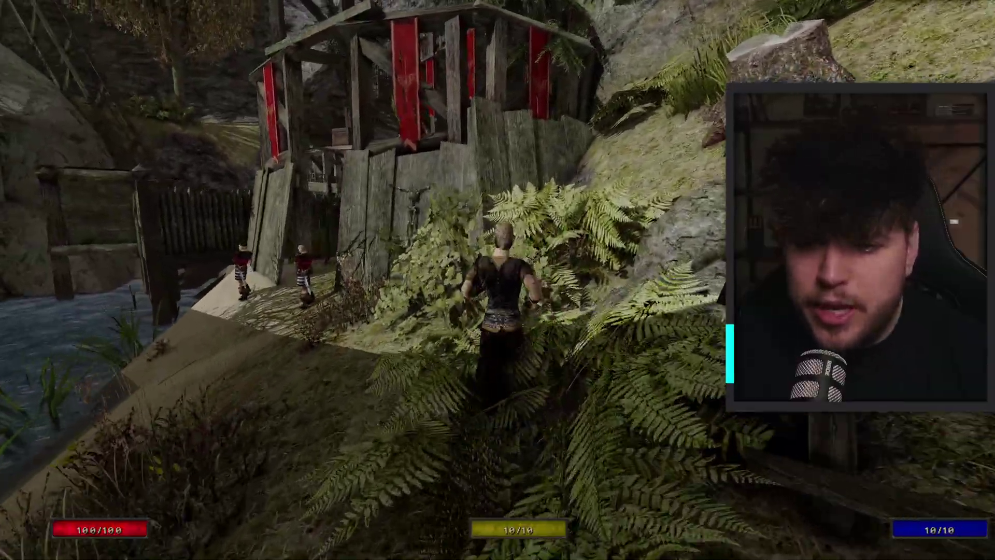
key(Right)
key(Left)
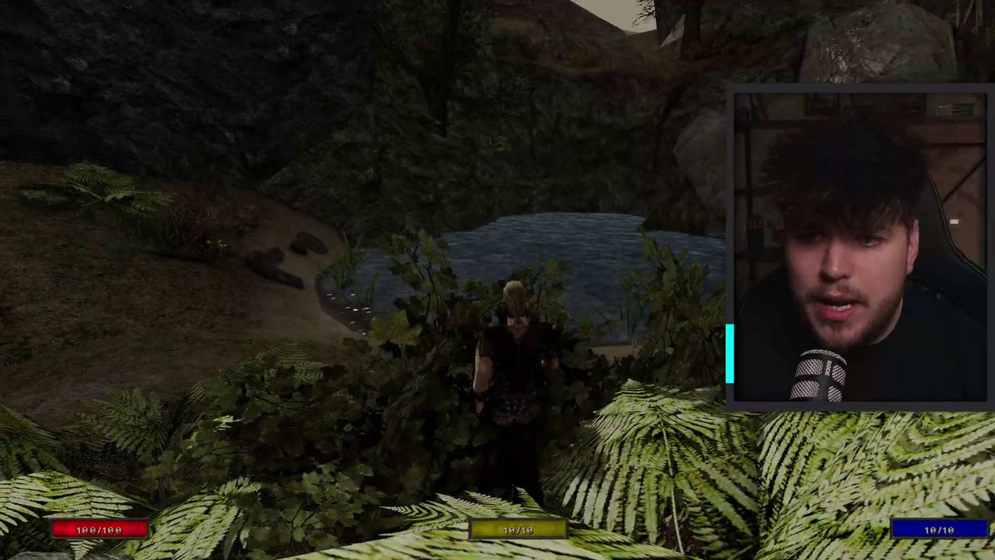
key(Up)
key(Up)
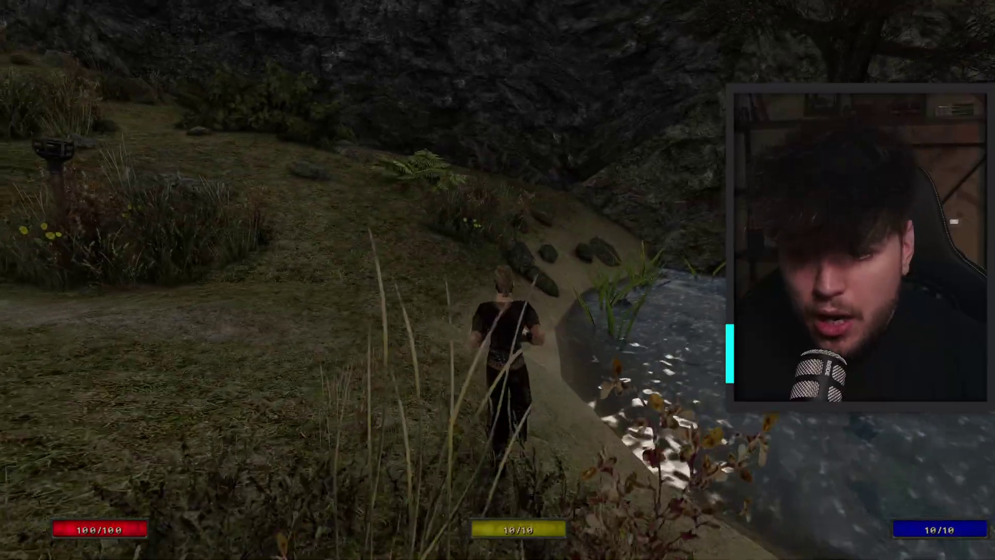
key(Right)
key(Up)
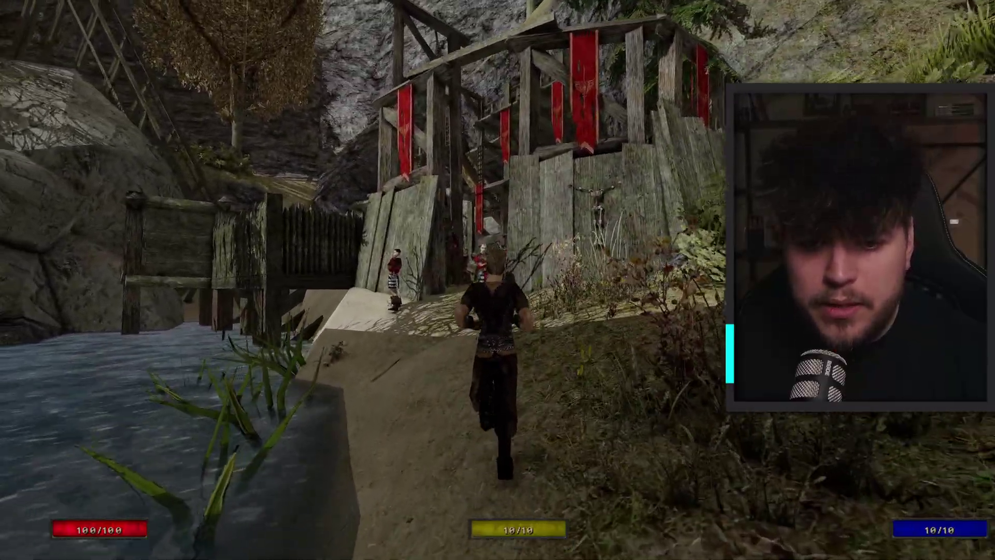
key(Up)
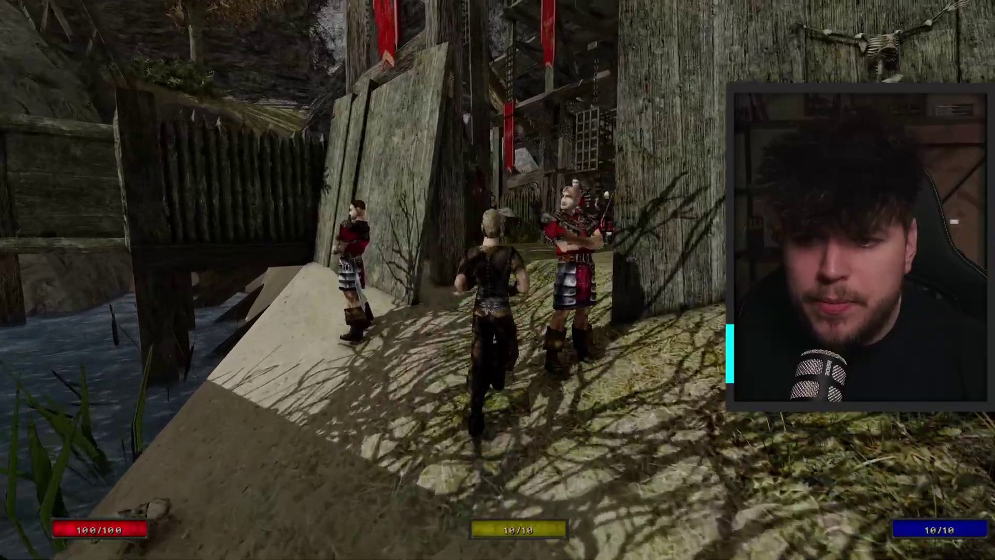